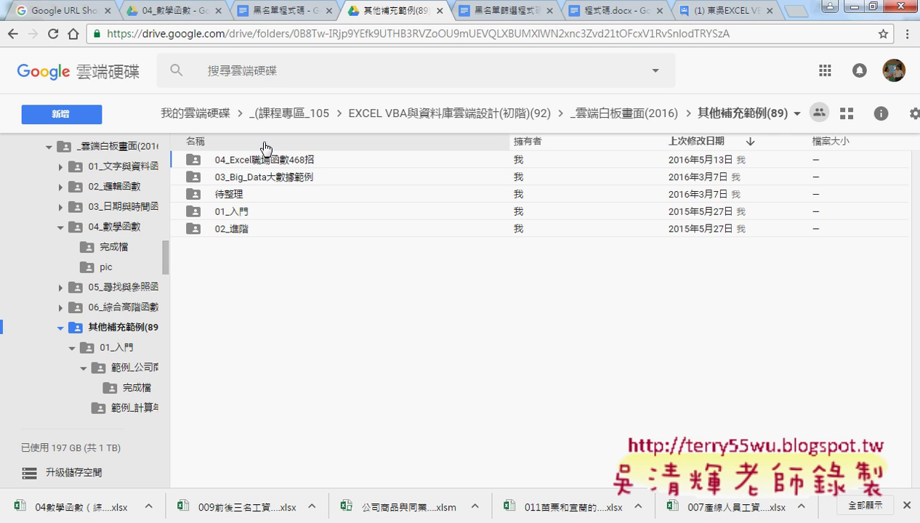
Step: Sort Drive by name and browse 01_入門 > 範例_公司商品 > 完成檔 to preview 公司商品與同業商品分類表OK.xlsm
click(260, 142)
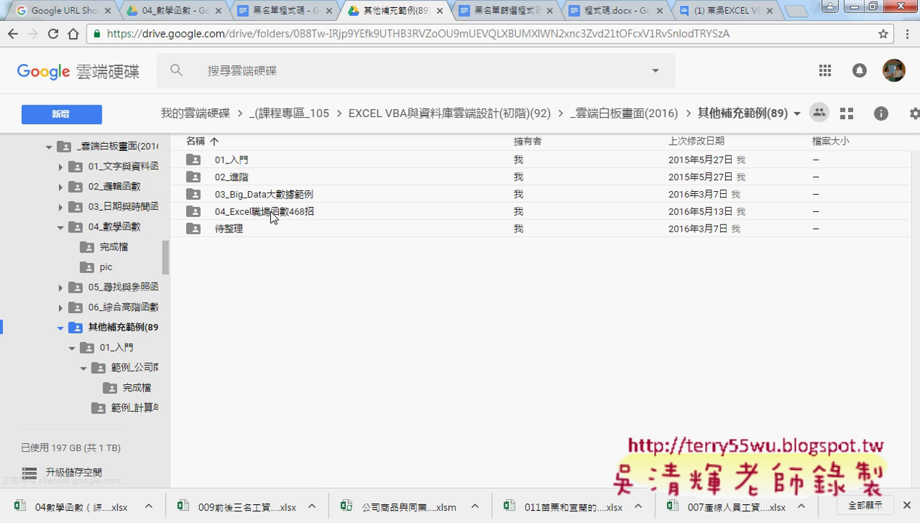
double_click(251, 160)
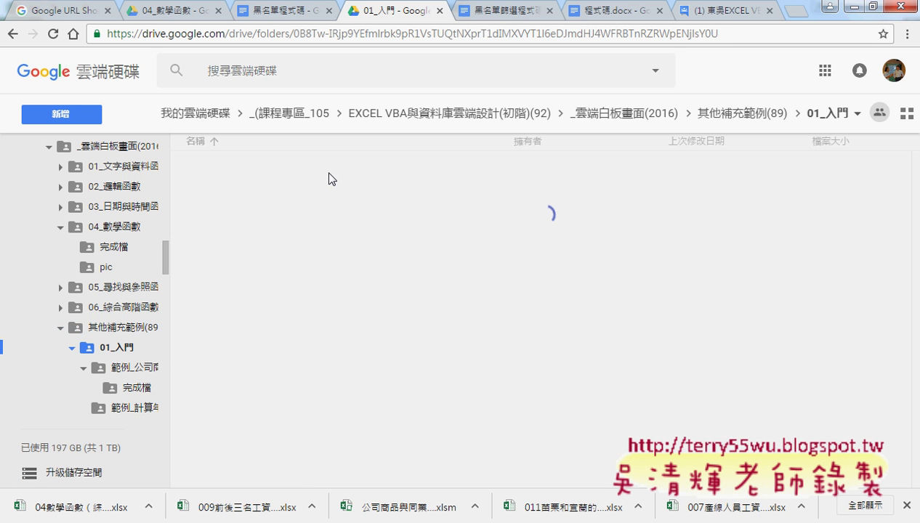
click(282, 165)
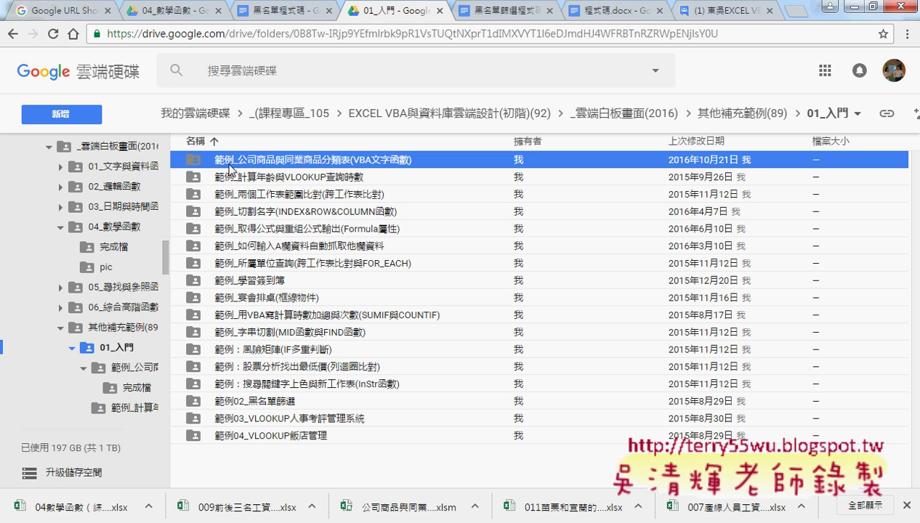
double_click(304, 164)
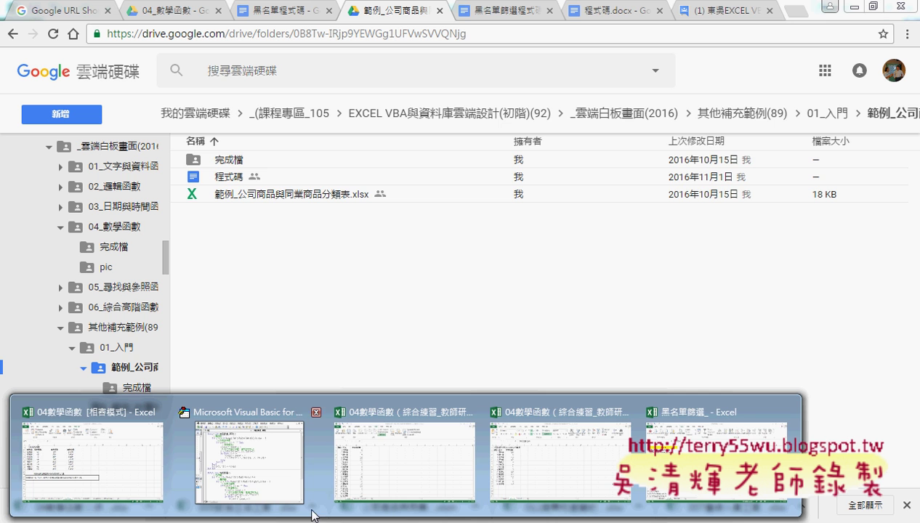
double_click(276, 161)
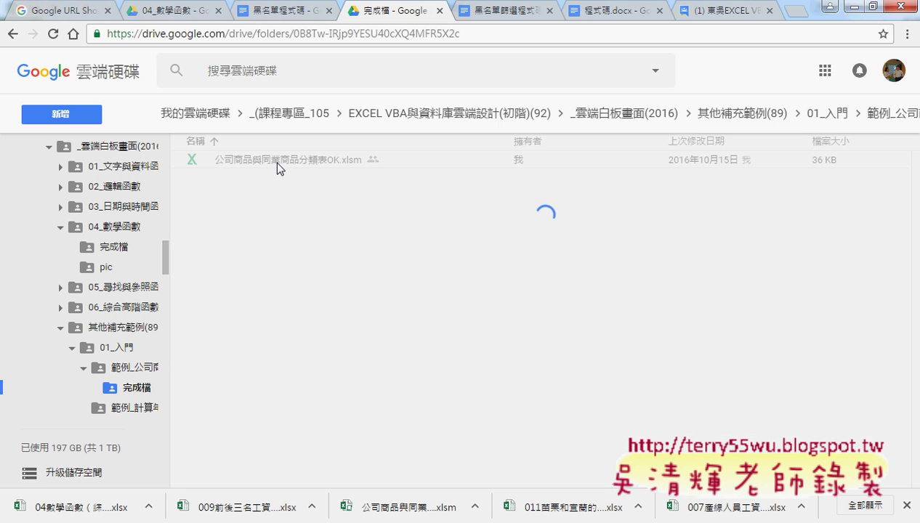
double_click(276, 162)
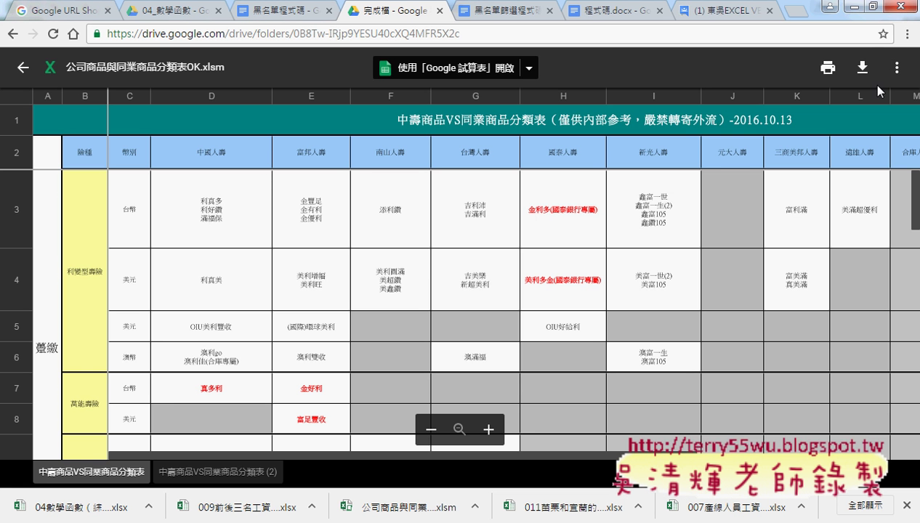
Step: Download 公司商品與同業商品分類表OK.xlsm and open the downloaded copy from the download bar
click(861, 68)
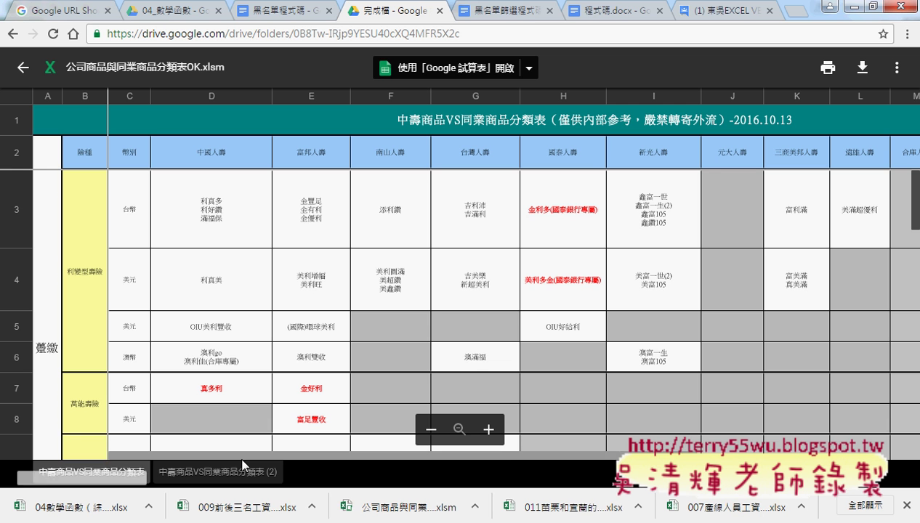
click(147, 506)
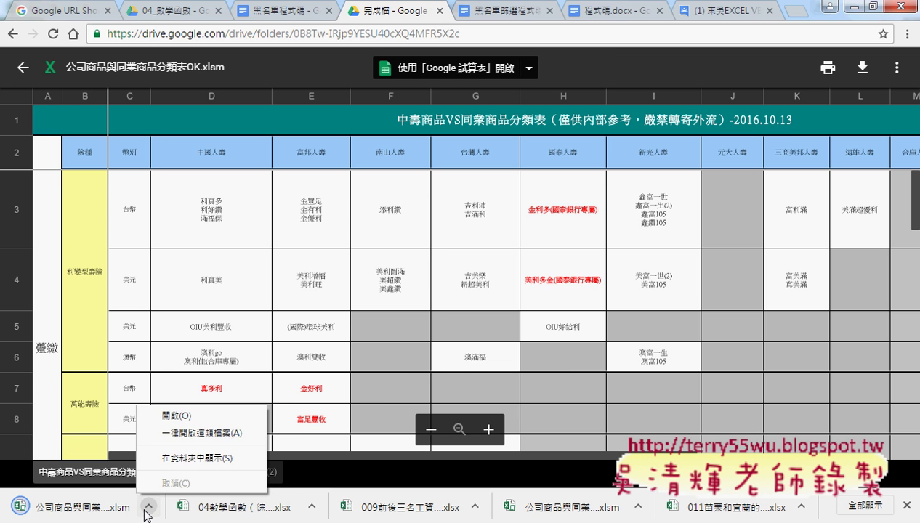
click(205, 417)
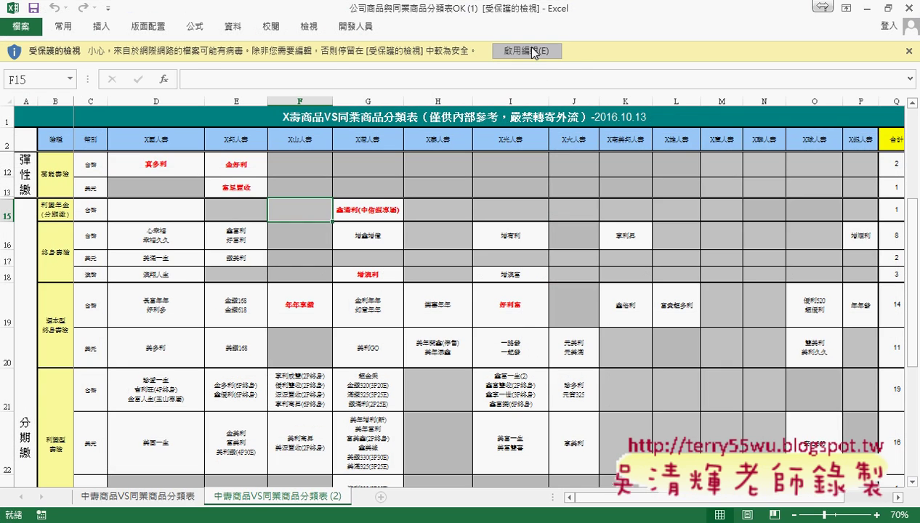
Step: Enable editing and macros, set the zoom to 80%, and select D3
click(534, 53)
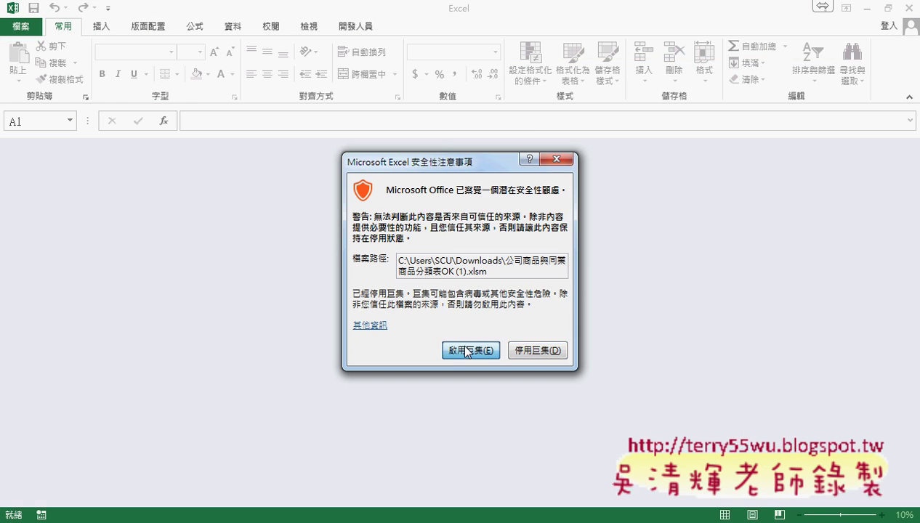
click(467, 350)
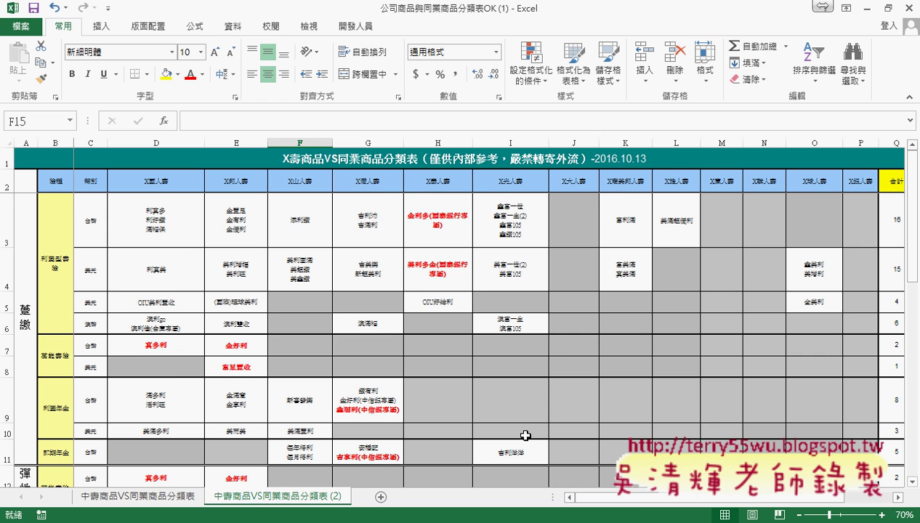
click(881, 515)
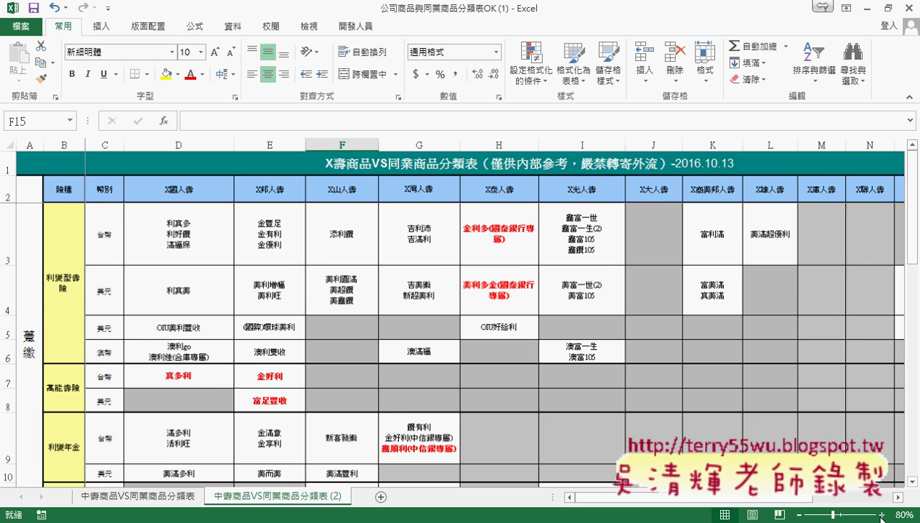
click(171, 227)
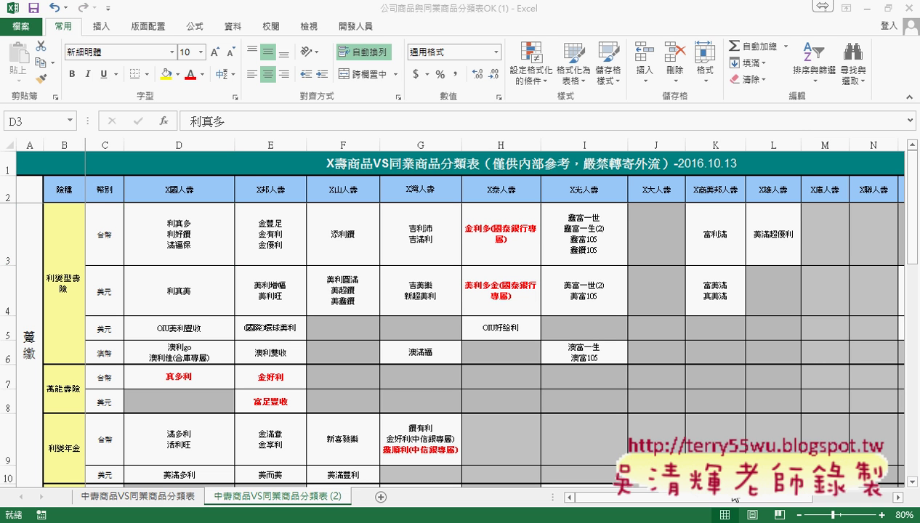
Step: Scroll right to column Q and check the 合計 total of 16 in Q3
mouse_move(742, 501)
mouse_down()
mouse_move(880, 501)
mouse_move(846, 499)
mouse_up()
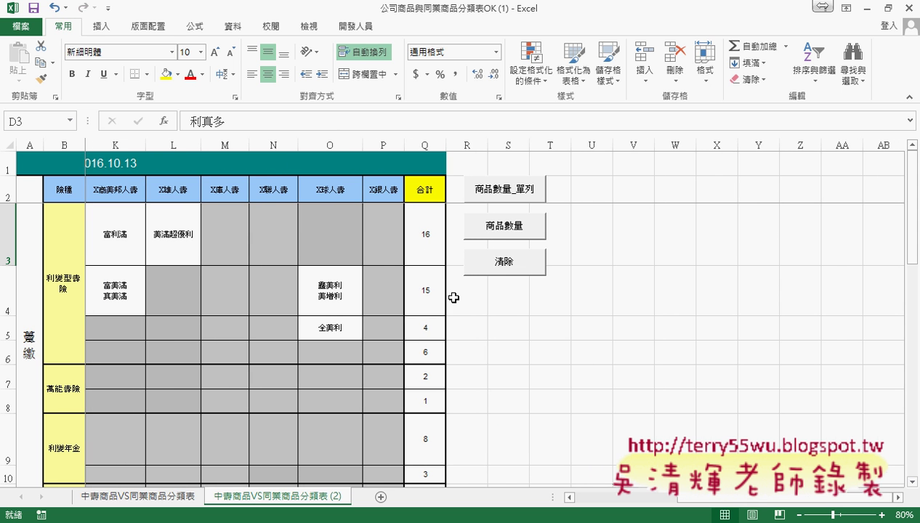
click(425, 243)
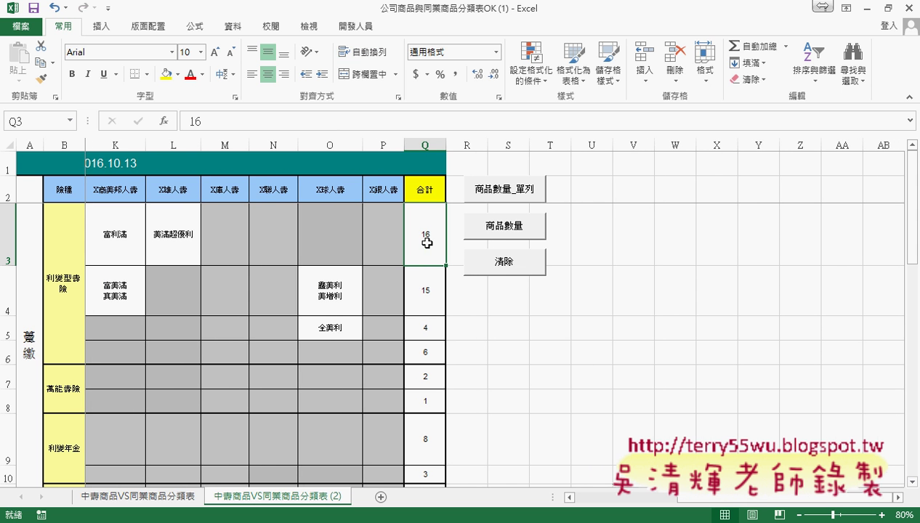
drag(719, 498, 596, 508)
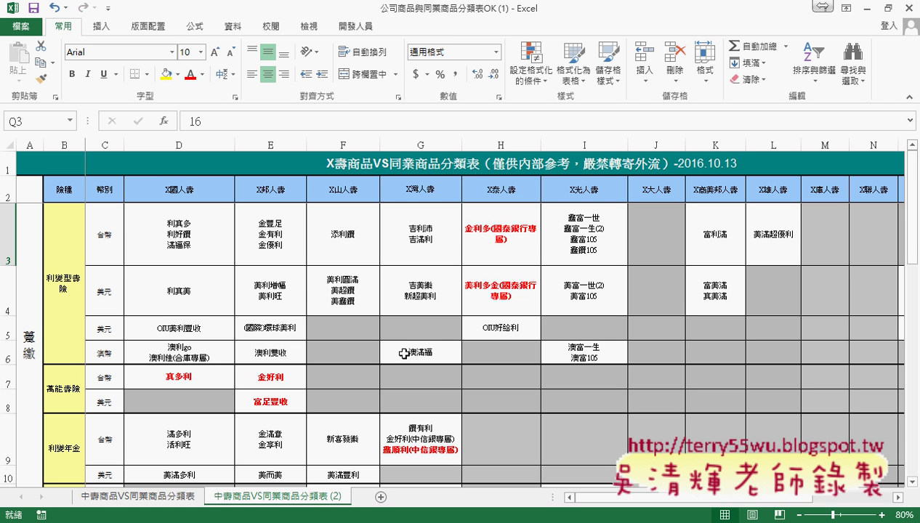
mouse_move(626, 498)
mouse_down()
mouse_move(683, 500)
mouse_move(701, 443)
mouse_up()
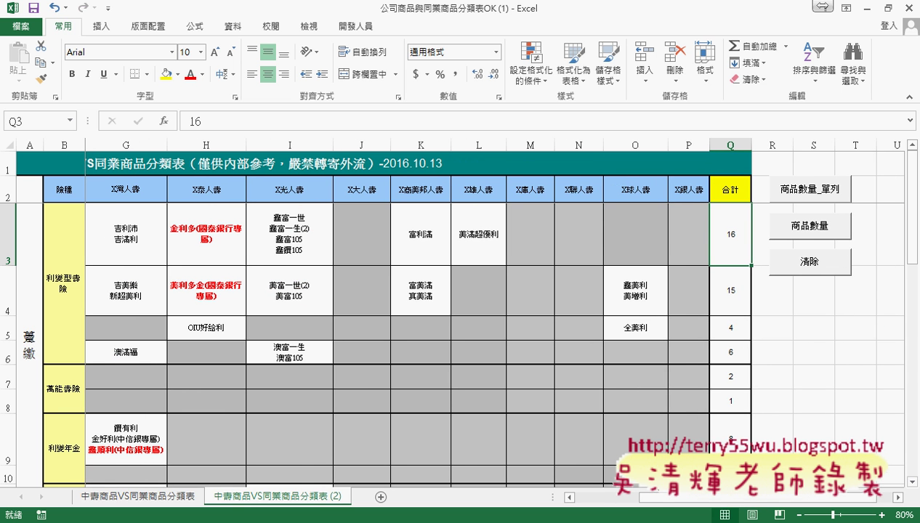
mouse_move(647, 499)
mouse_down()
mouse_move(612, 504)
mouse_move(675, 501)
mouse_up()
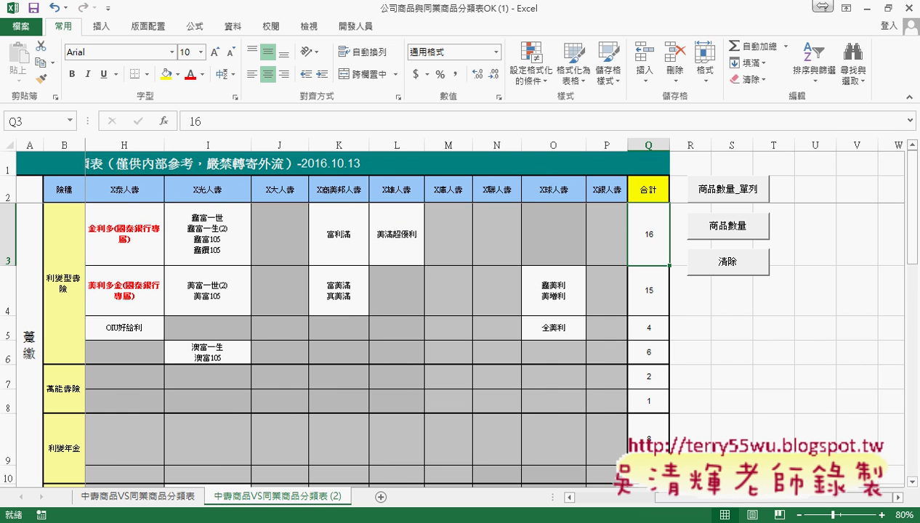
Step: Run 清除, refill totals with 商品數量, clear again, and scroll back left
click(722, 268)
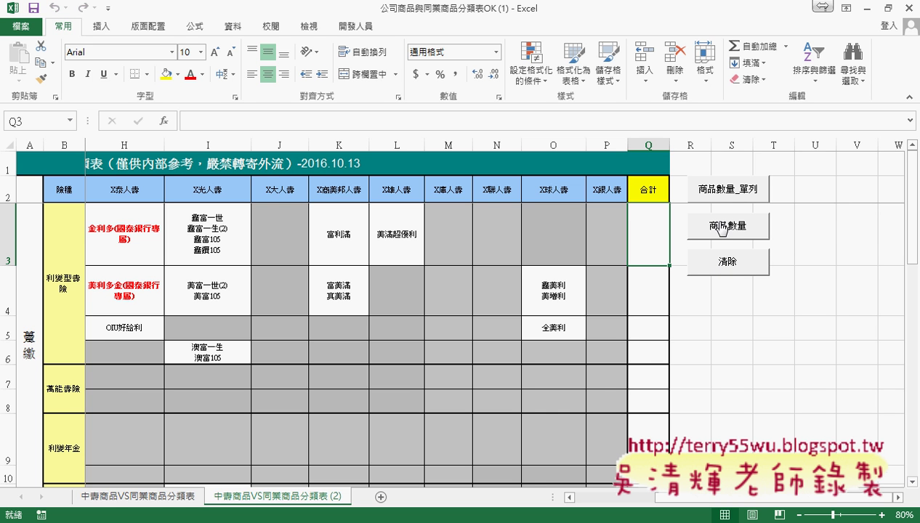
click(721, 227)
click(716, 265)
drag(712, 498, 632, 498)
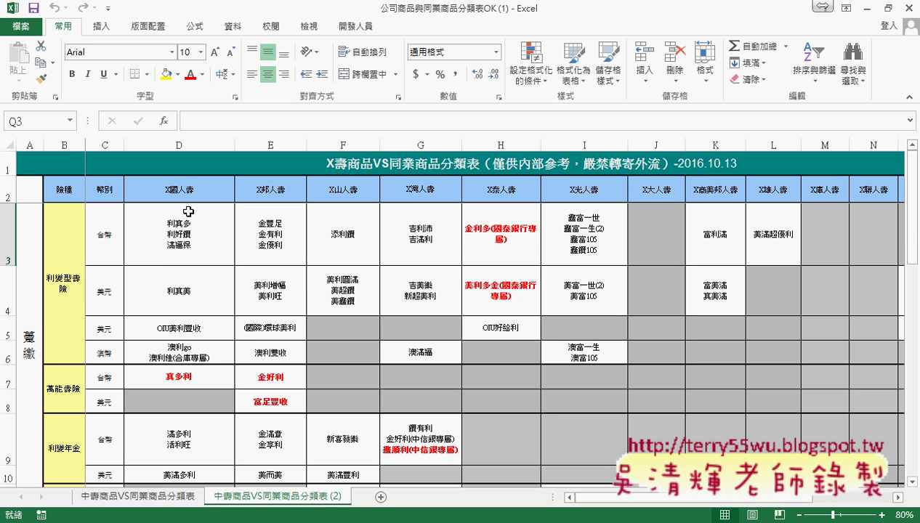
click(193, 190)
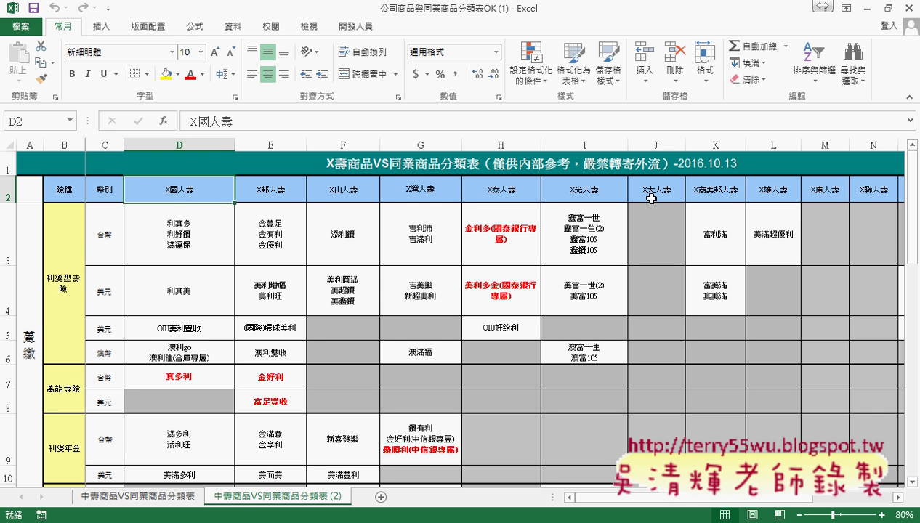
mouse_move(671, 499)
mouse_down()
mouse_move(776, 501)
mouse_move(696, 499)
mouse_up()
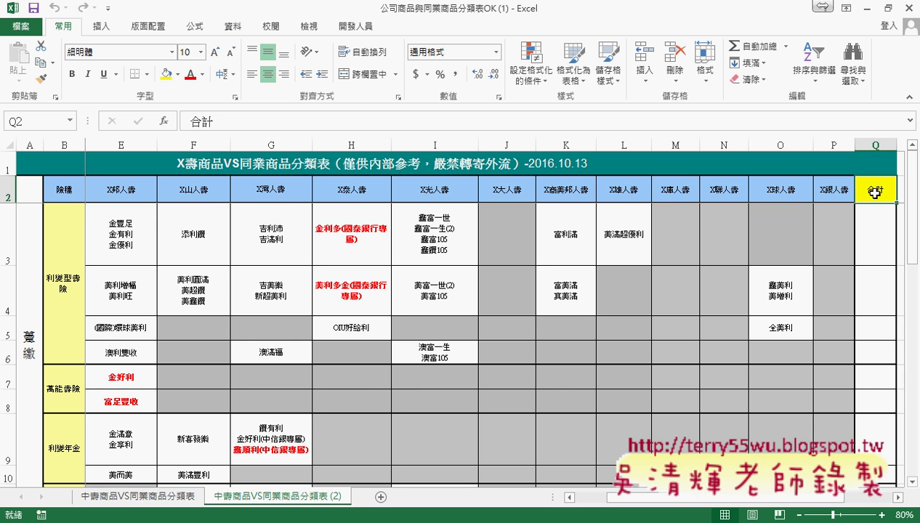
drag(848, 499, 868, 501)
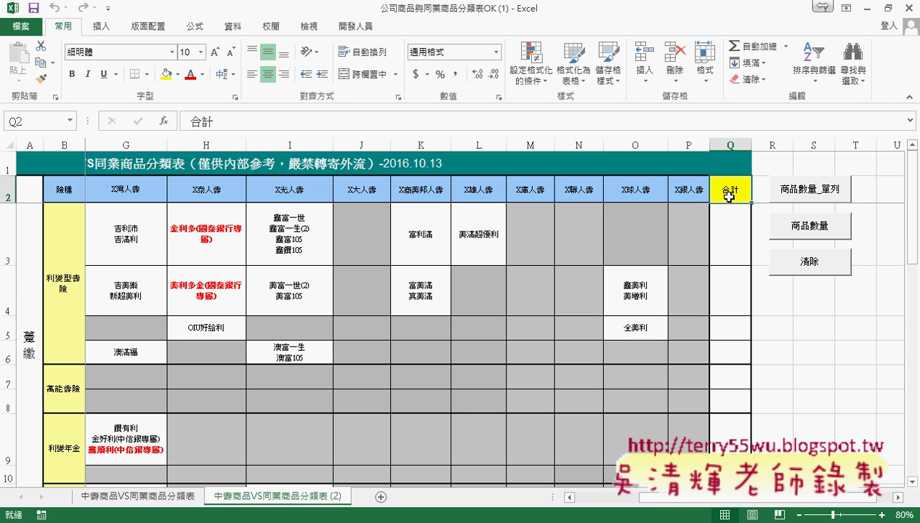
drag(734, 498, 668, 506)
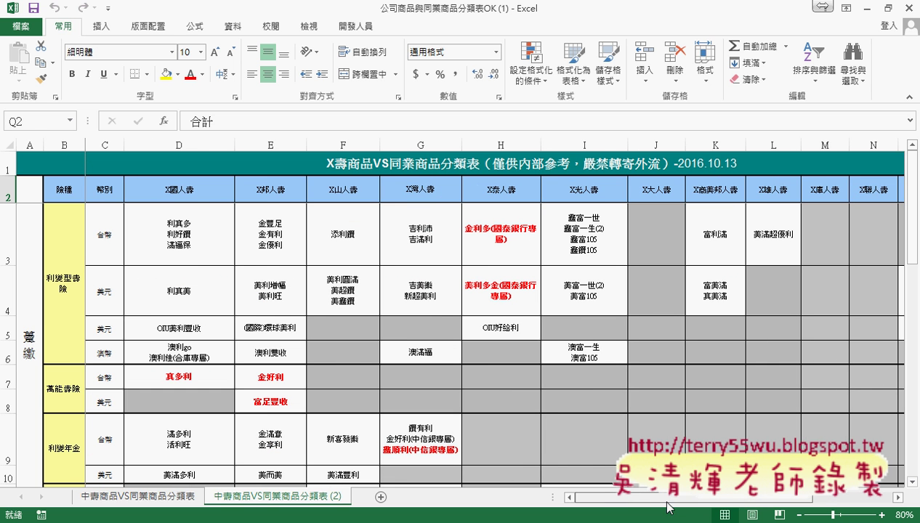
Step: Select D3 and mark product counts 8 and 10 beside D3 and E3, then erase the marks
click(172, 231)
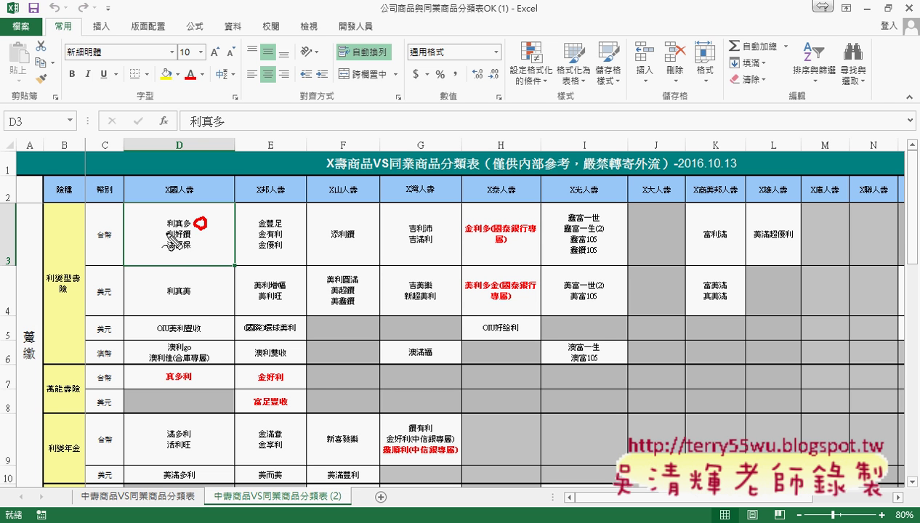
drag(196, 237, 194, 244)
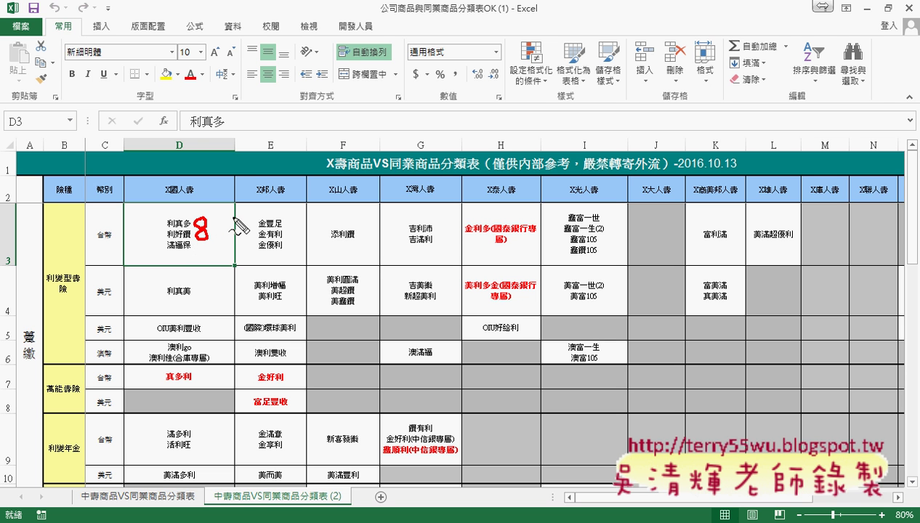
mouse_move(238, 218)
mouse_down()
mouse_move(239, 238)
mouse_move(255, 237)
mouse_move(245, 236)
mouse_up()
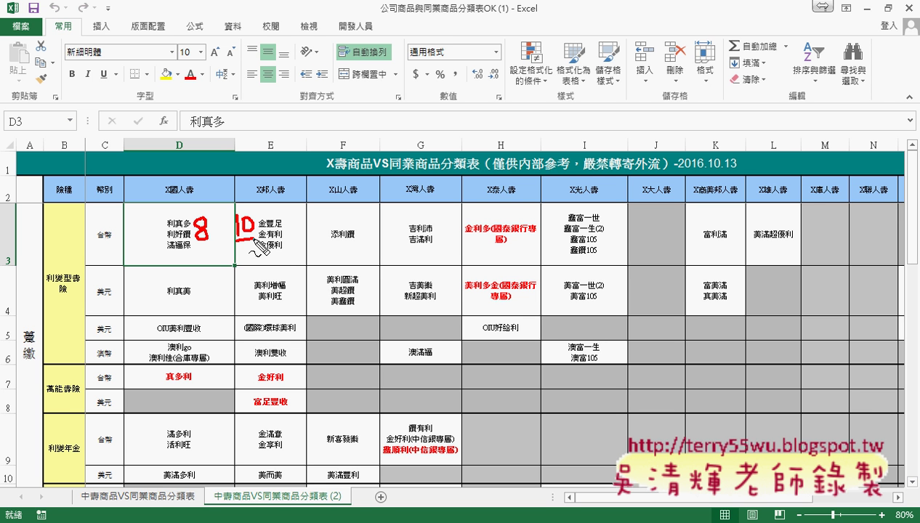
key(Escape)
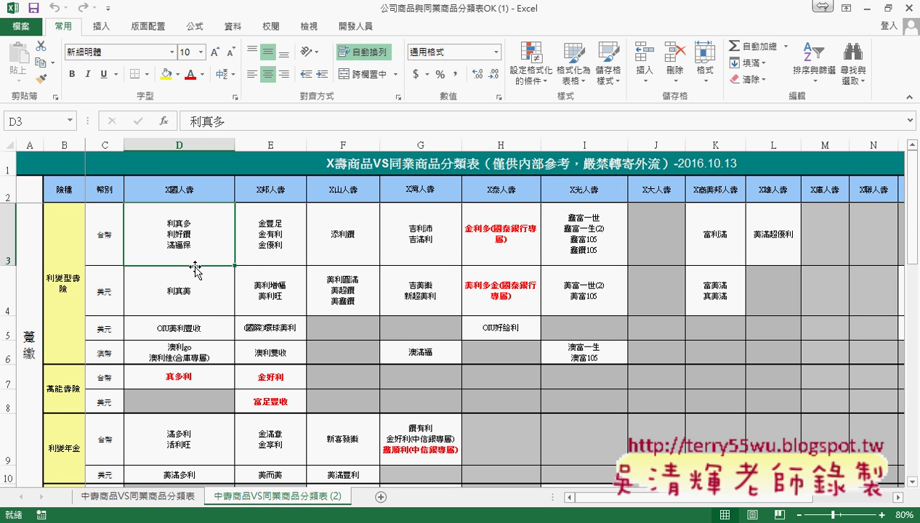
Step: Inspect empty J3, L3 holding 美滿超優利, and D3, then scroll right to select empty Q3
click(664, 249)
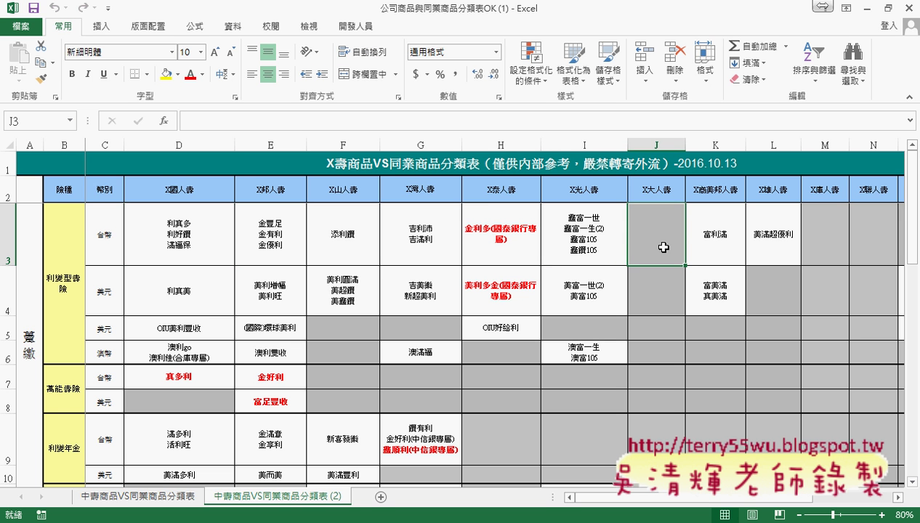
click(788, 245)
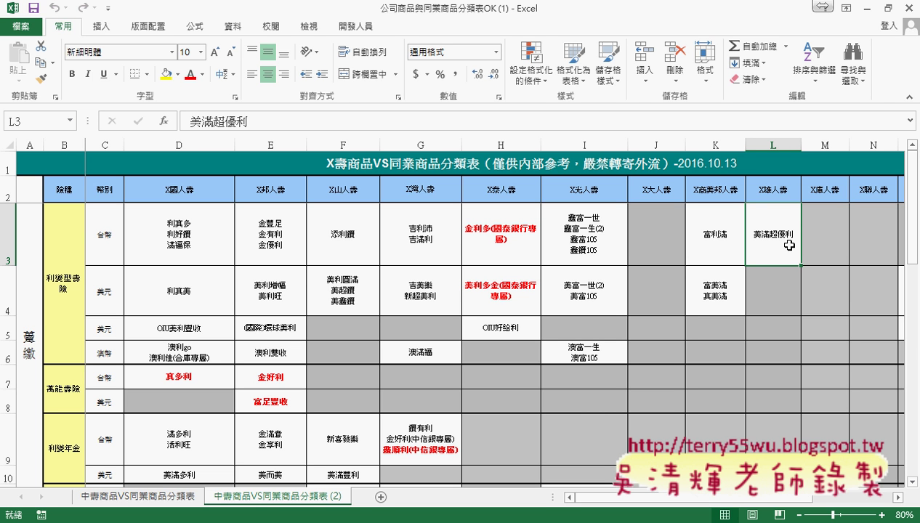
click(196, 237)
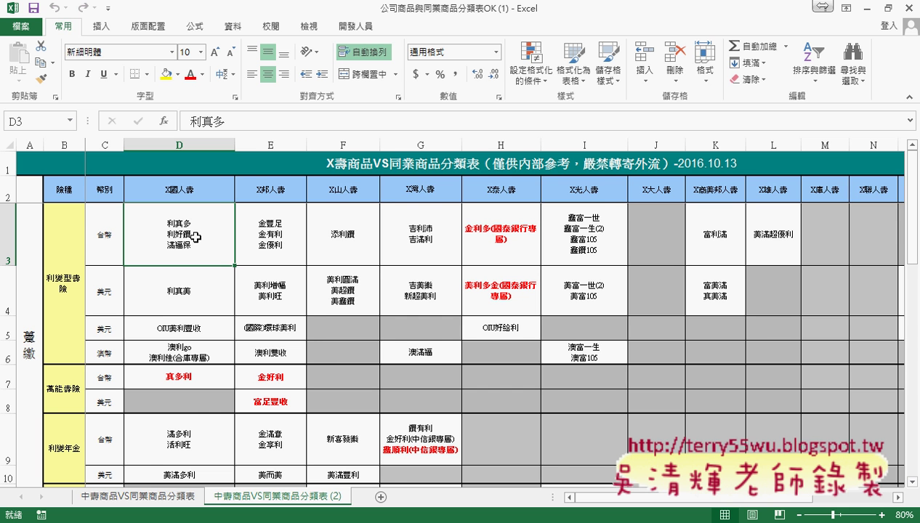
drag(613, 498, 681, 500)
click(741, 235)
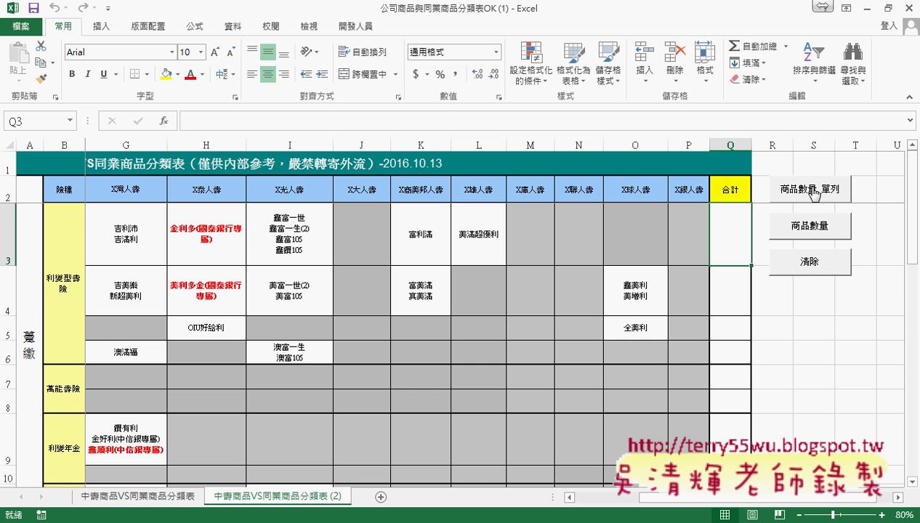
Step: Open the 商品數量_單列 button's macro code, select the whole procedure, then close the editor
right_click(814, 195)
click(844, 309)
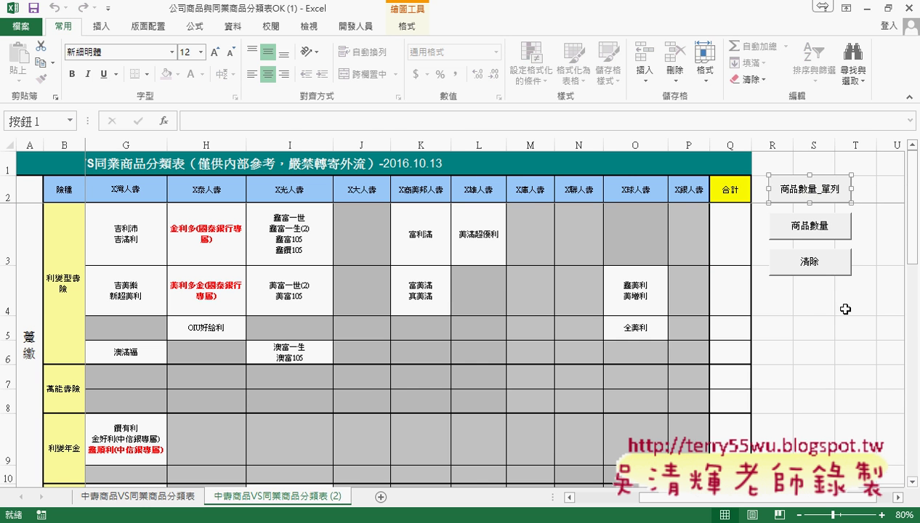
click(875, 218)
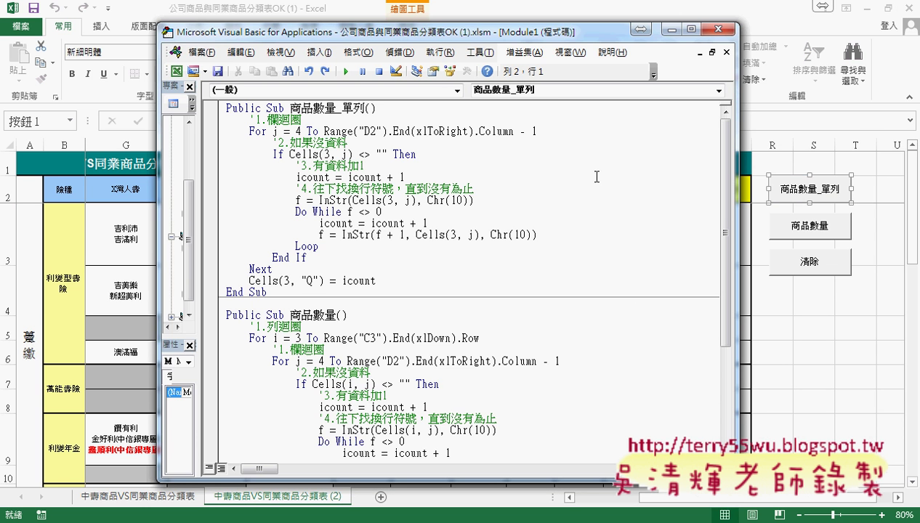
drag(541, 32, 623, 32)
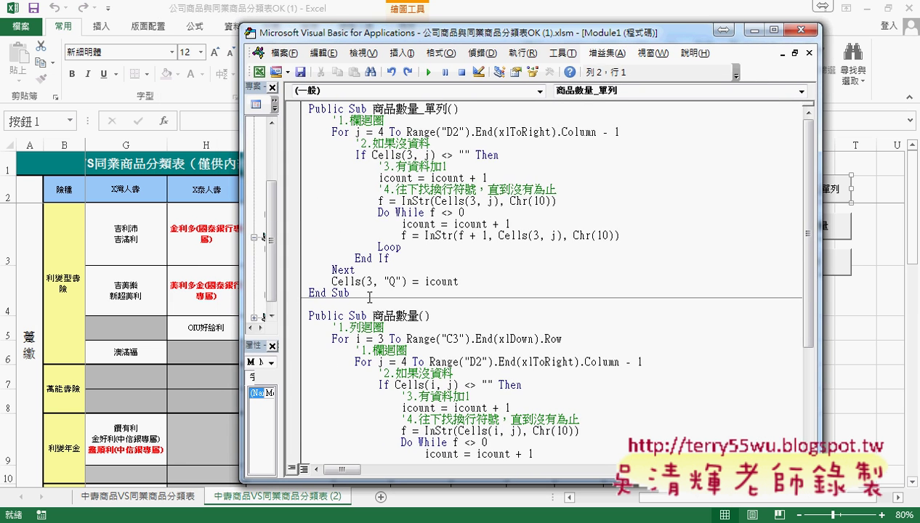
drag(369, 297, 287, 108)
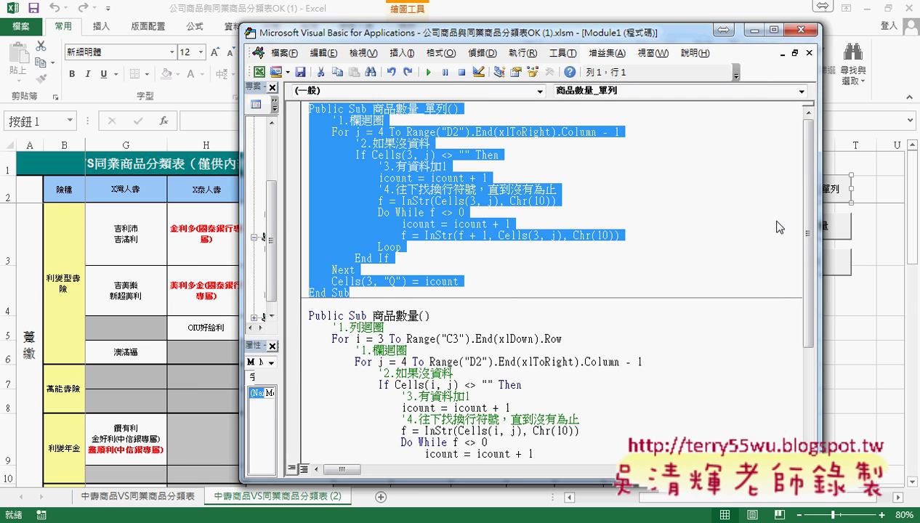
click(807, 30)
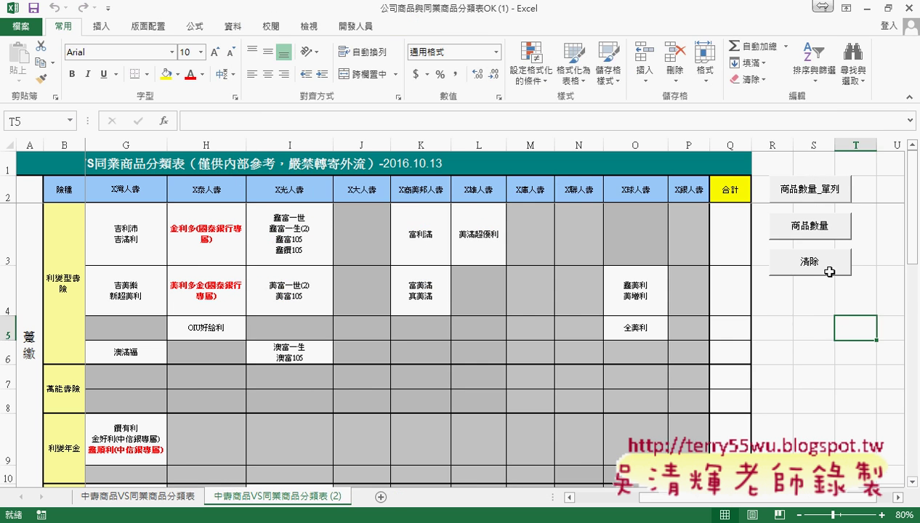
Step: Run 商品數量_單列 so Q3 shows 16, then reopen its assigned macro code
click(805, 189)
right_click(794, 190)
click(821, 306)
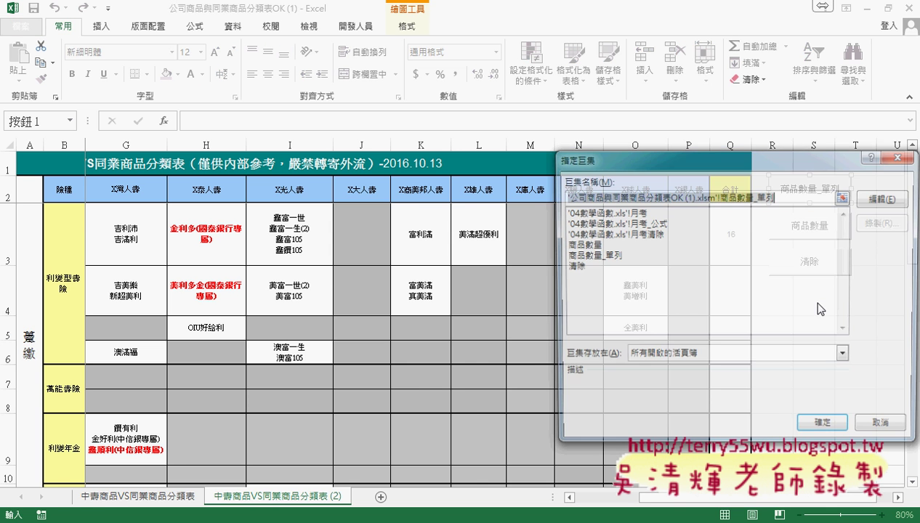
click(827, 189)
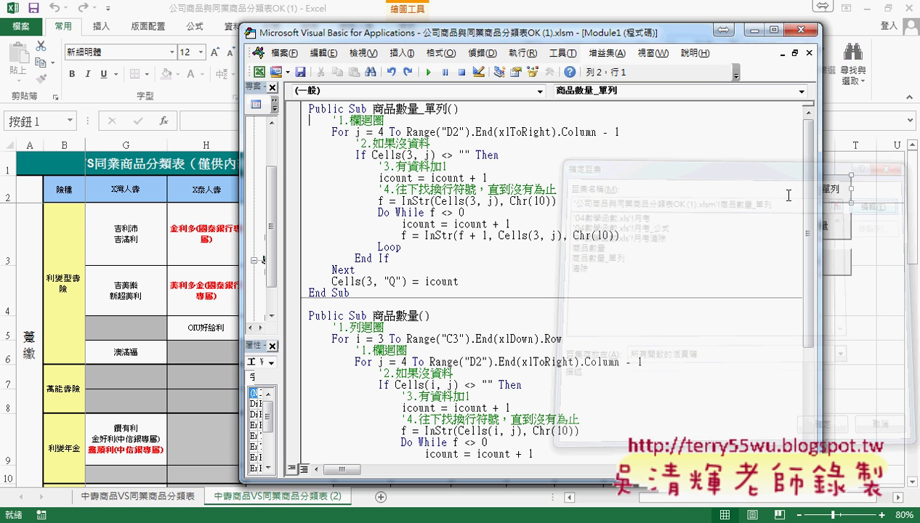
Step: Highlight the For line's variable j, start value 4 and last-column expression; narrow window to show Q
double_click(358, 131)
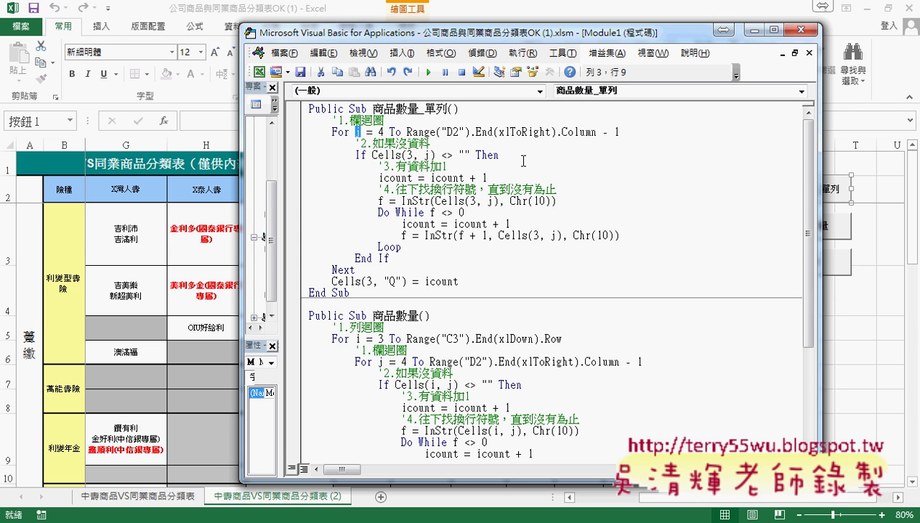
double_click(381, 133)
drag(406, 131, 620, 131)
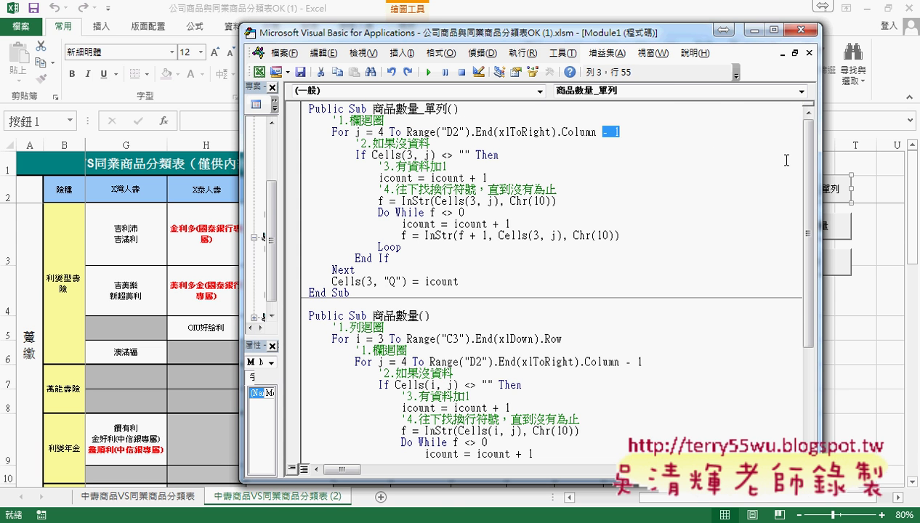
drag(820, 161, 664, 160)
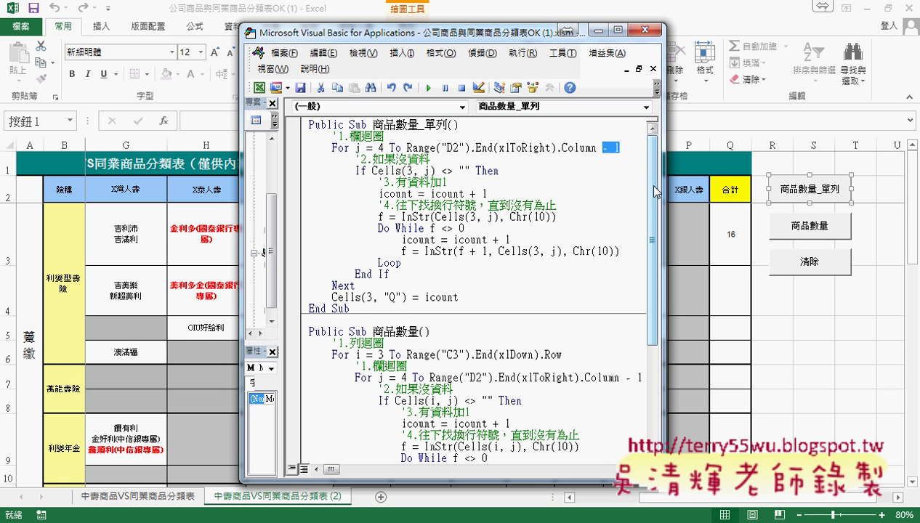
click(342, 285)
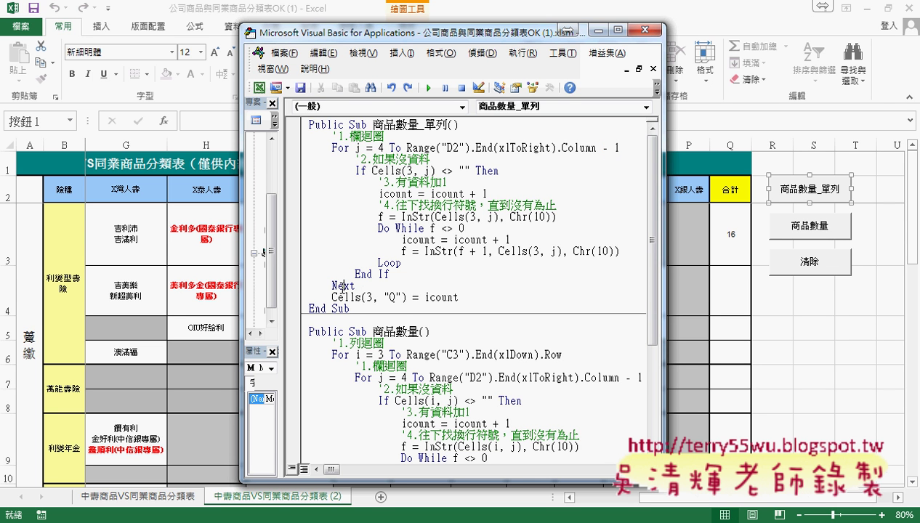
Step: Highlight the If line's Cells(3, j) <> "" test, then icount on the counter line
double_click(359, 171)
drag(373, 171, 407, 171)
double_click(409, 170)
double_click(430, 170)
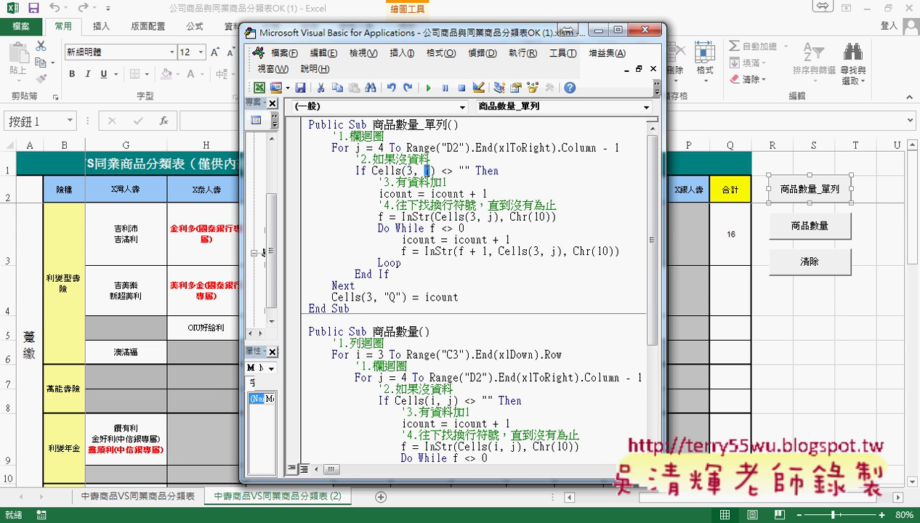
double_click(447, 171)
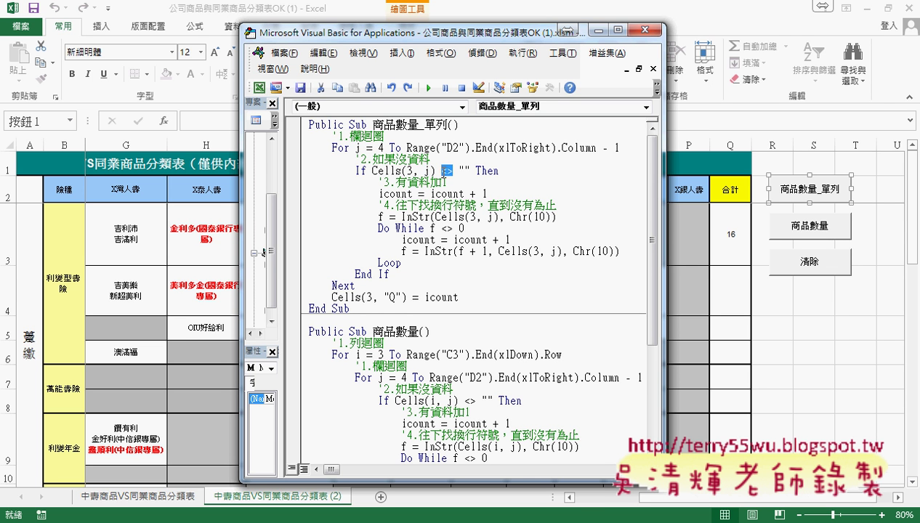
double_click(465, 171)
drag(413, 193, 378, 201)
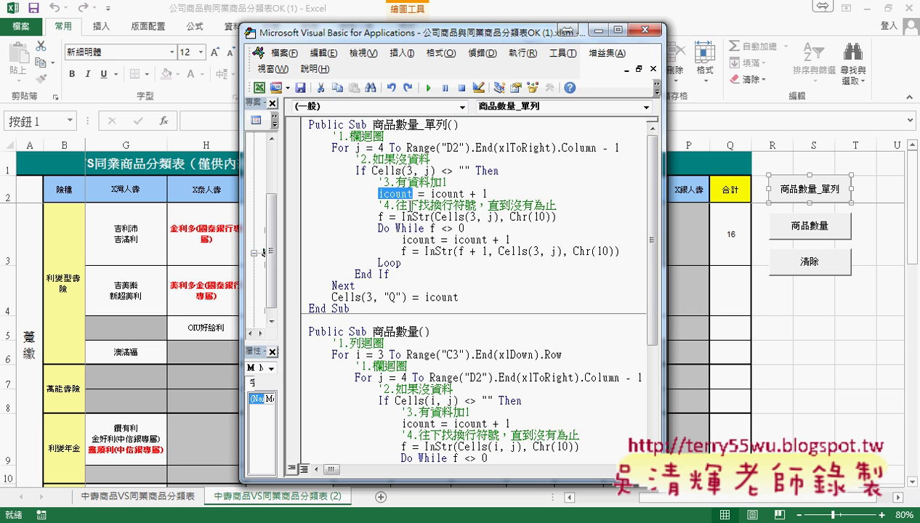
click(377, 209)
drag(401, 263, 377, 215)
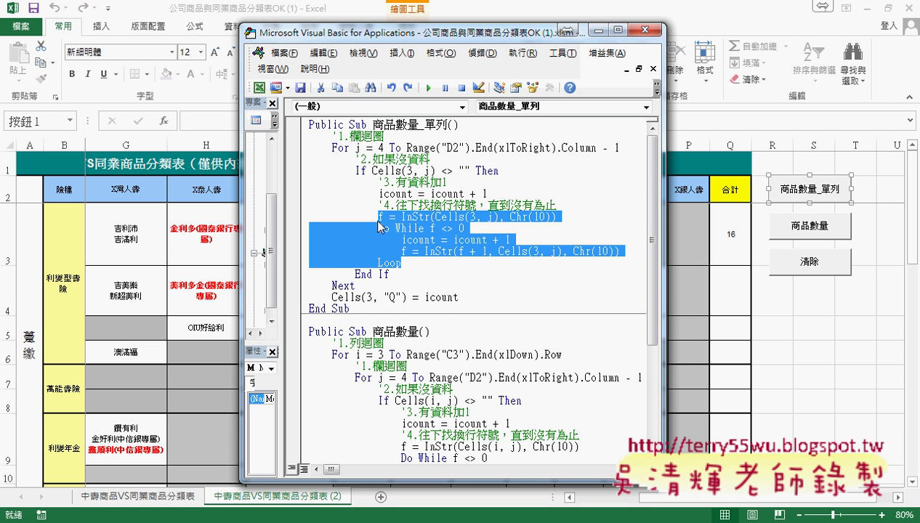
click(427, 241)
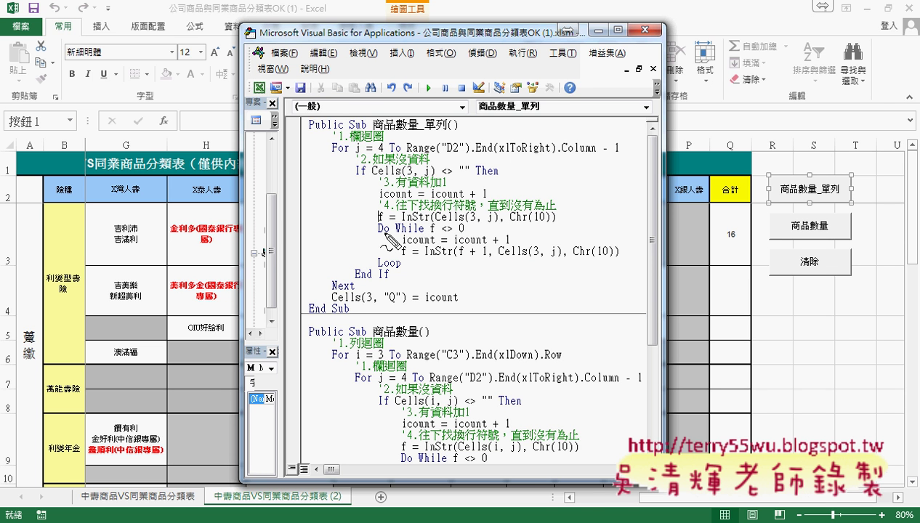
drag(378, 236, 421, 232)
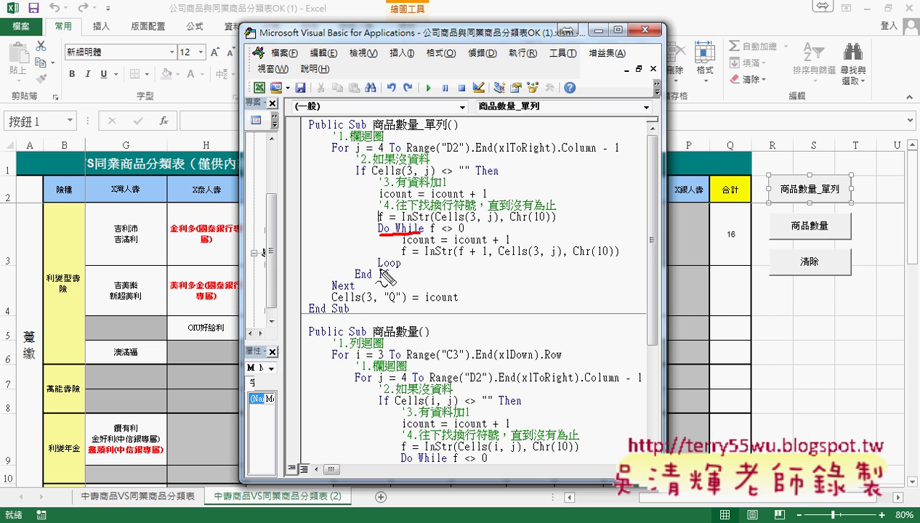
drag(377, 268, 400, 268)
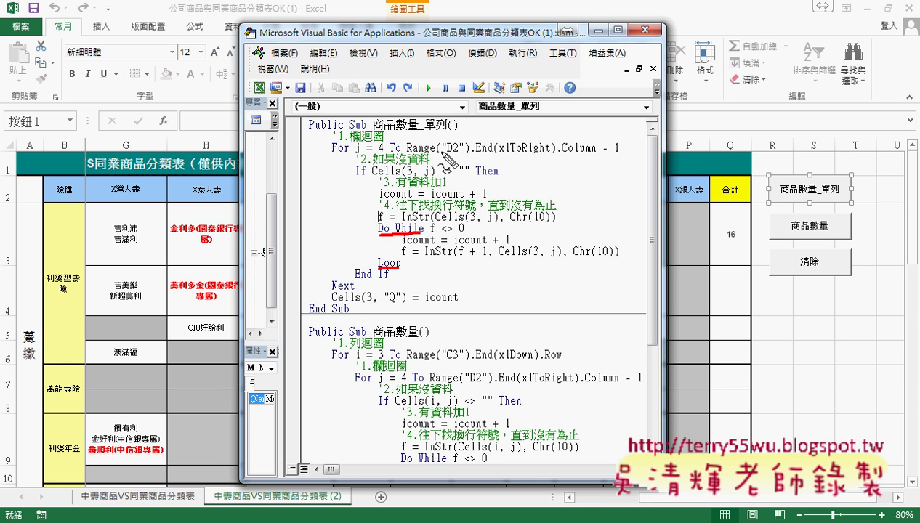
mouse_move(431, 238)
mouse_down()
mouse_move(468, 233)
mouse_move(465, 220)
mouse_move(435, 225)
mouse_move(428, 237)
mouse_move(482, 245)
mouse_up()
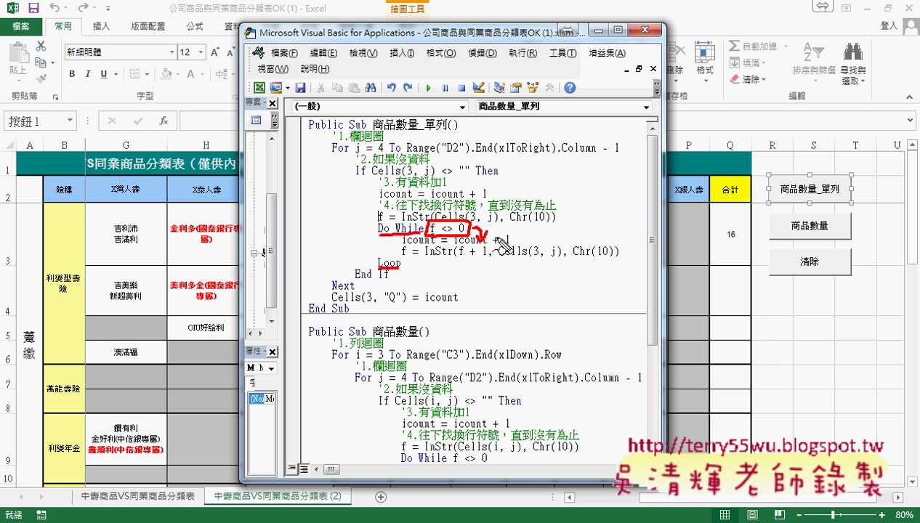
key(Escape)
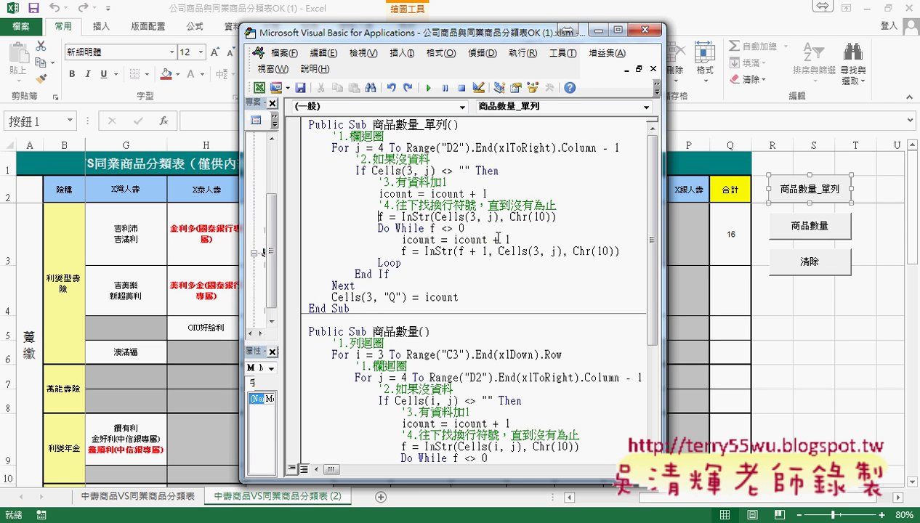
drag(402, 215, 430, 216)
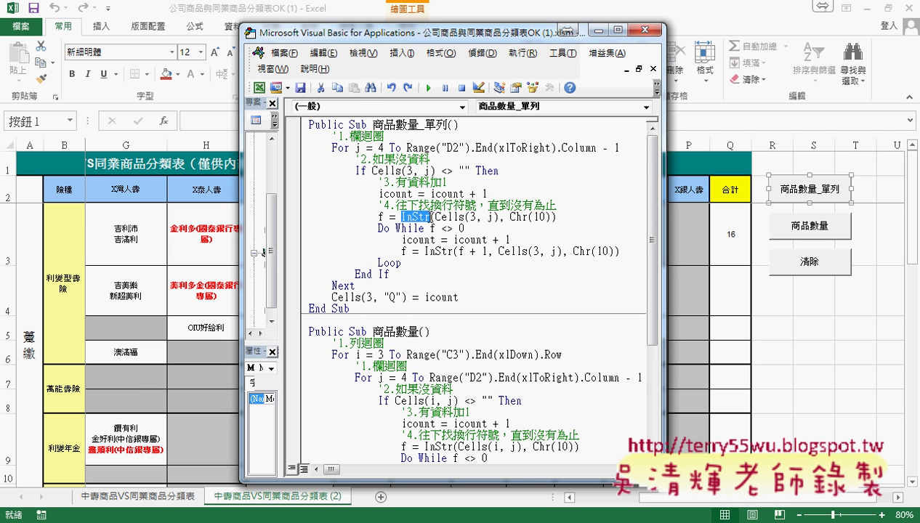
drag(435, 216, 554, 217)
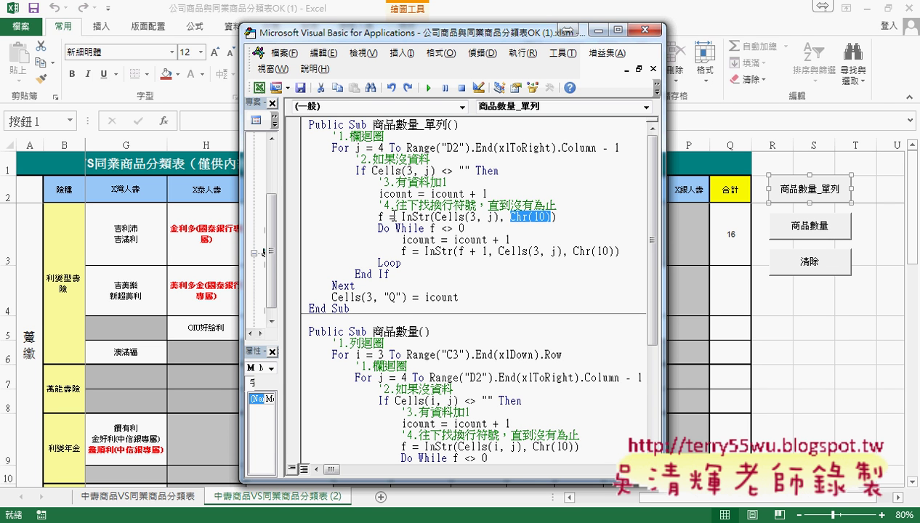
double_click(380, 217)
drag(557, 217, 401, 217)
double_click(380, 217)
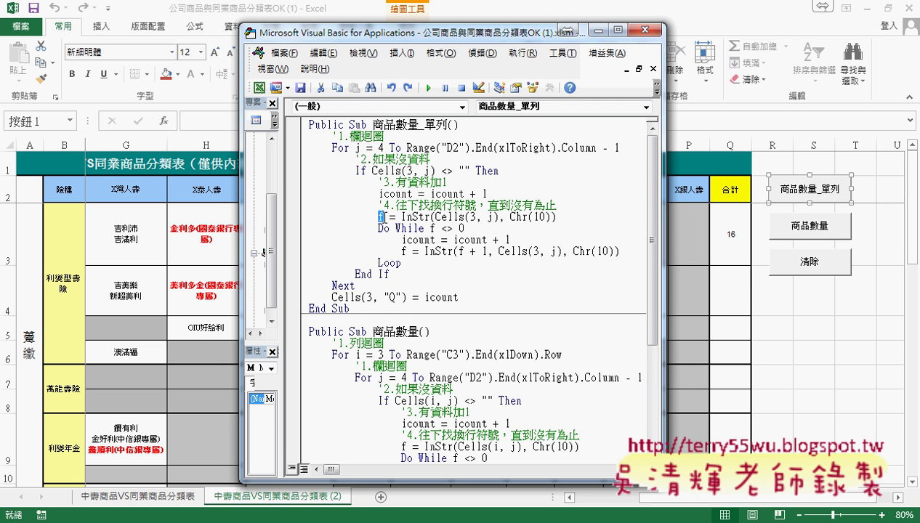
drag(502, 217, 554, 217)
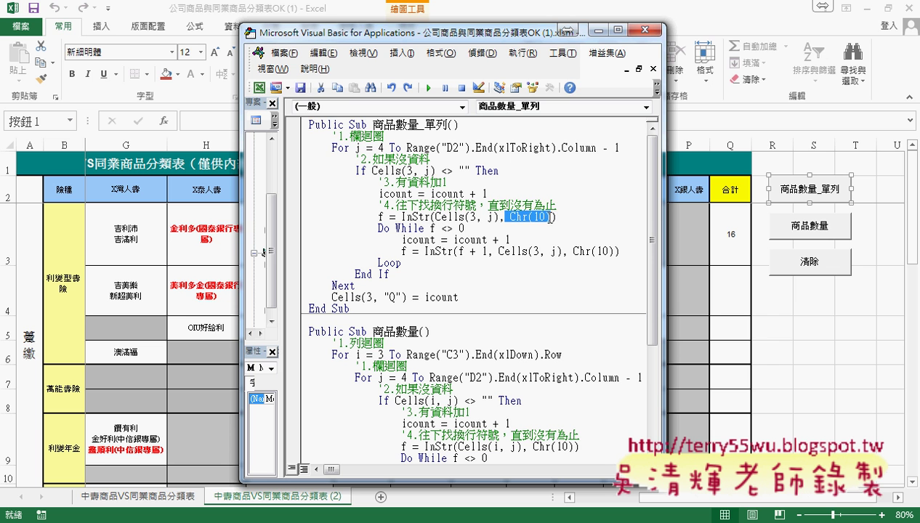
click(431, 227)
drag(441, 228, 466, 229)
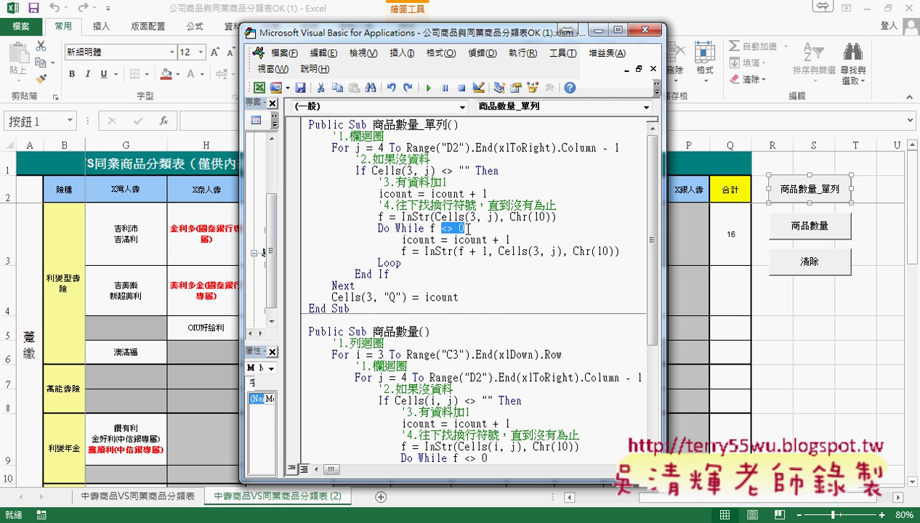
drag(446, 240, 513, 241)
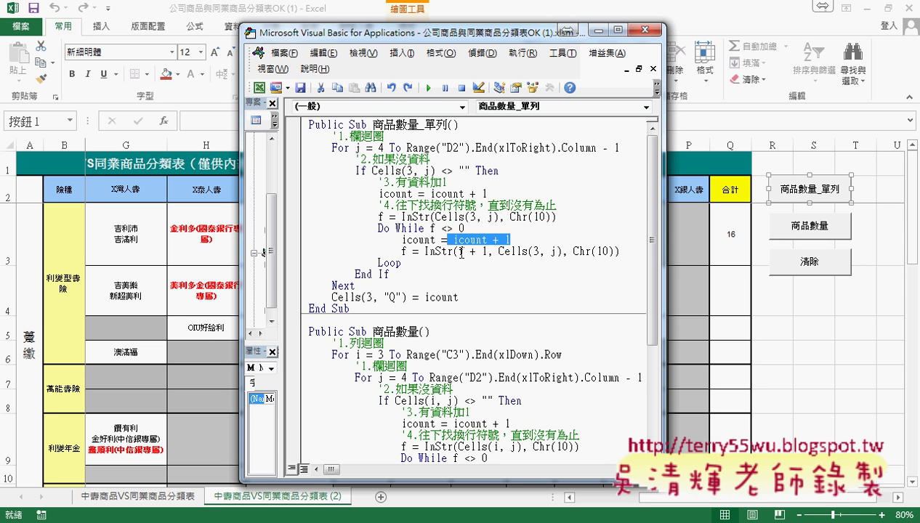
Step: Annotate the InStr line-break loop in red, linking Loop back to InStr, then clear the marks
drag(455, 266, 471, 265)
drag(378, 227, 550, 224)
drag(402, 261, 619, 255)
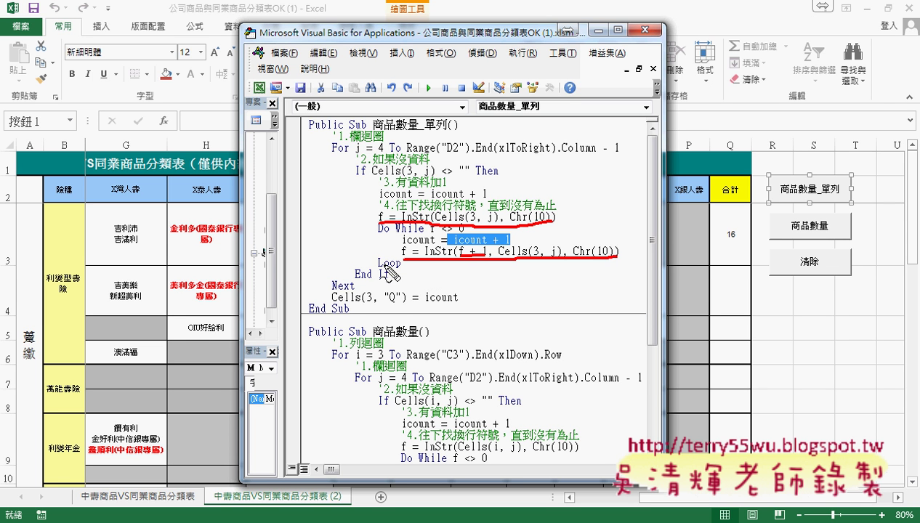
mouse_move(377, 266)
mouse_down()
mouse_move(354, 236)
mouse_move(375, 224)
mouse_up()
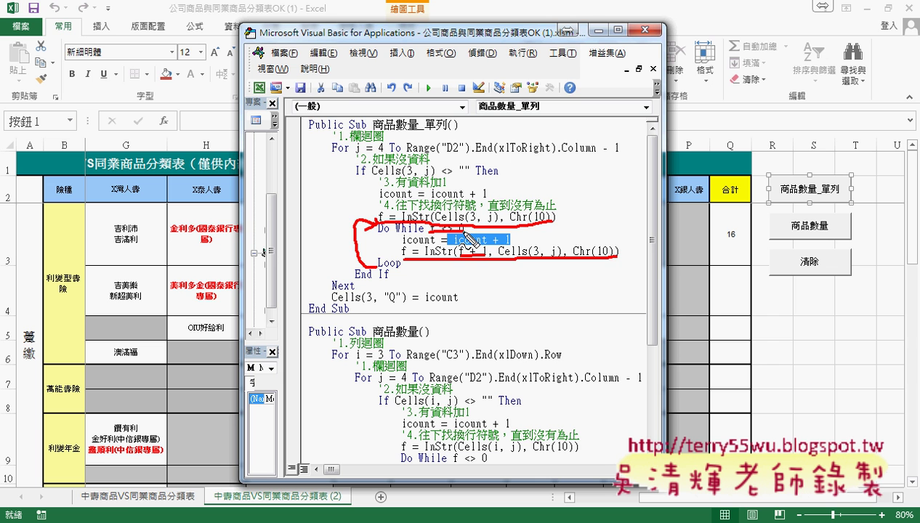
key(Escape)
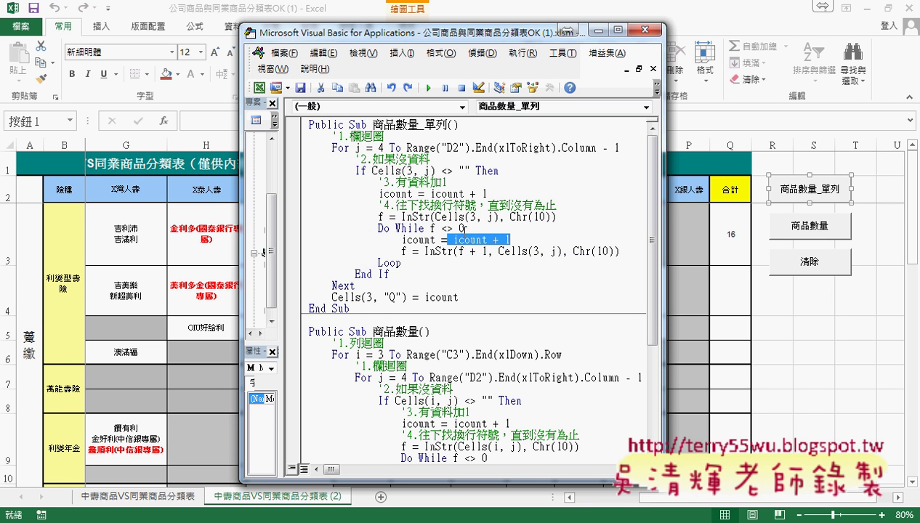
Step: Highlight icount written to column Q, the line-break counting loop, then the whole column loop
click(445, 293)
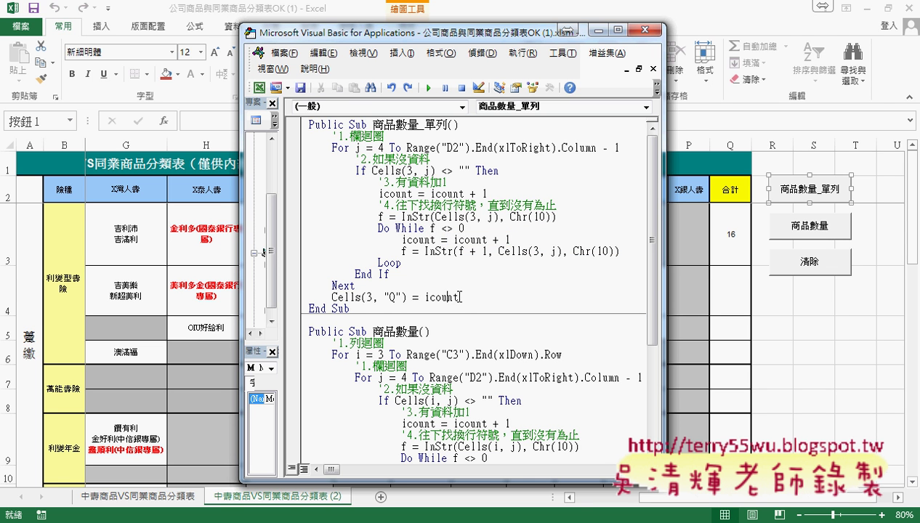
drag(458, 297, 425, 298)
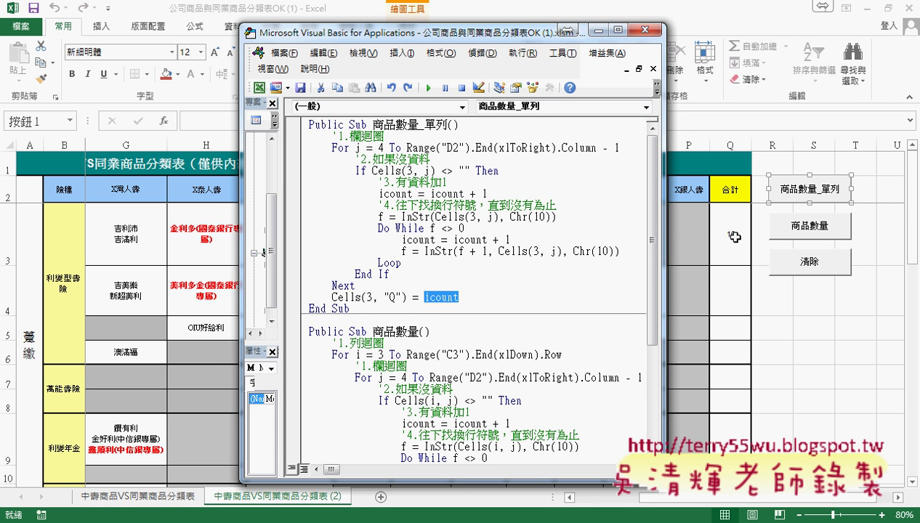
drag(402, 263, 300, 225)
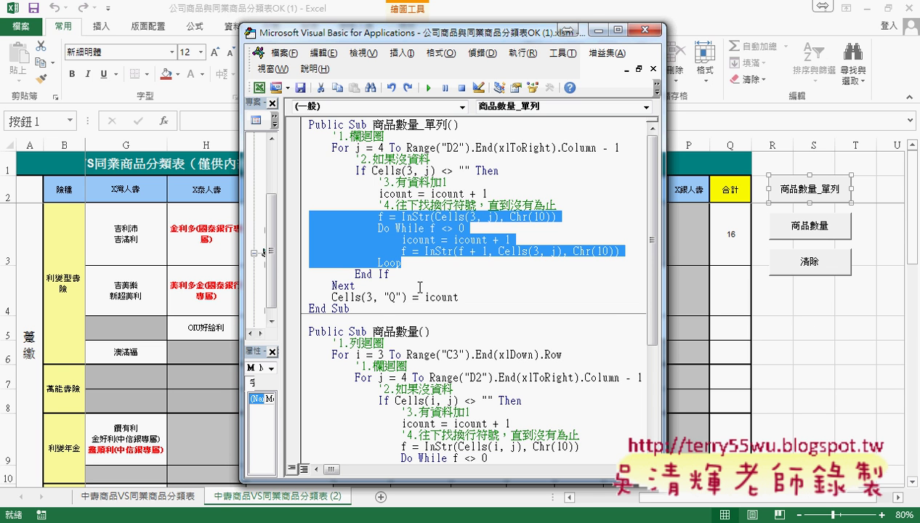
drag(459, 297, 272, 138)
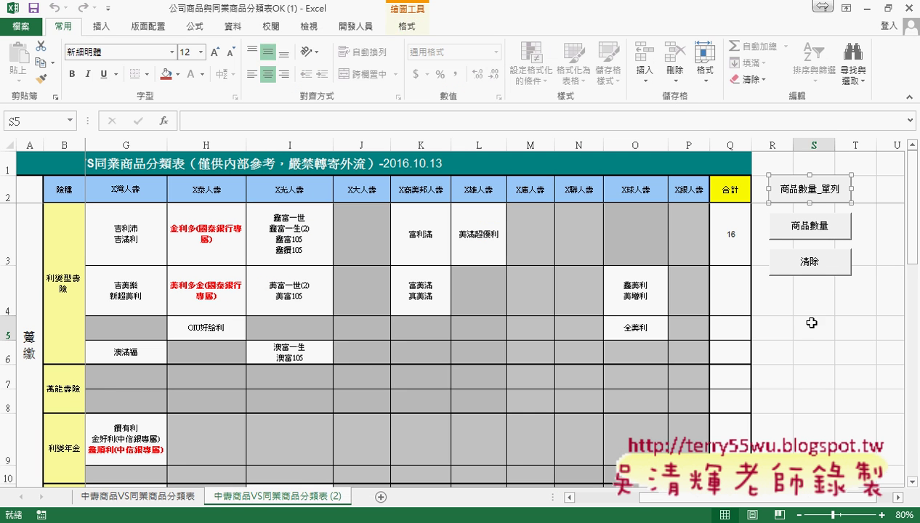
Step: Return to the sheet and test 清除, 商品數量, 清除 on the 合計 column for all rows
click(814, 323)
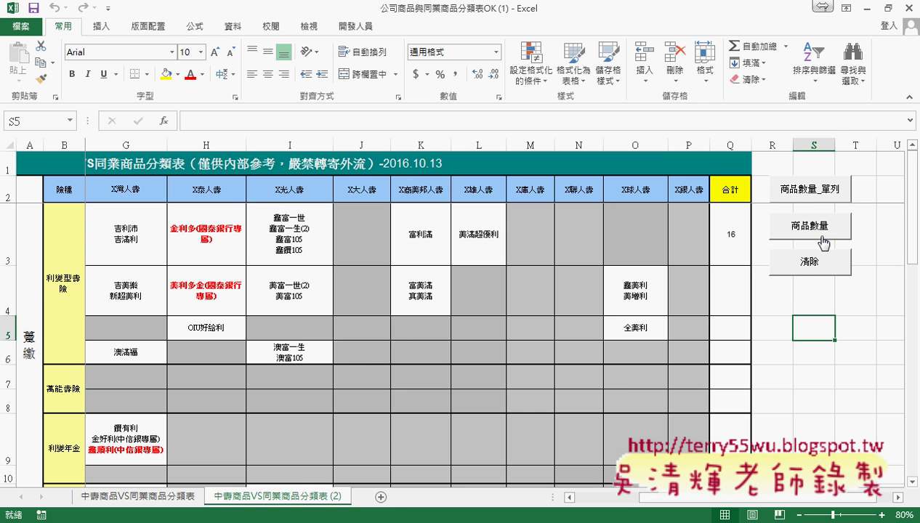
click(809, 262)
click(812, 232)
click(808, 261)
Step: Open the 商品數量 button's assigned macro code and widen the code editor
right_click(809, 228)
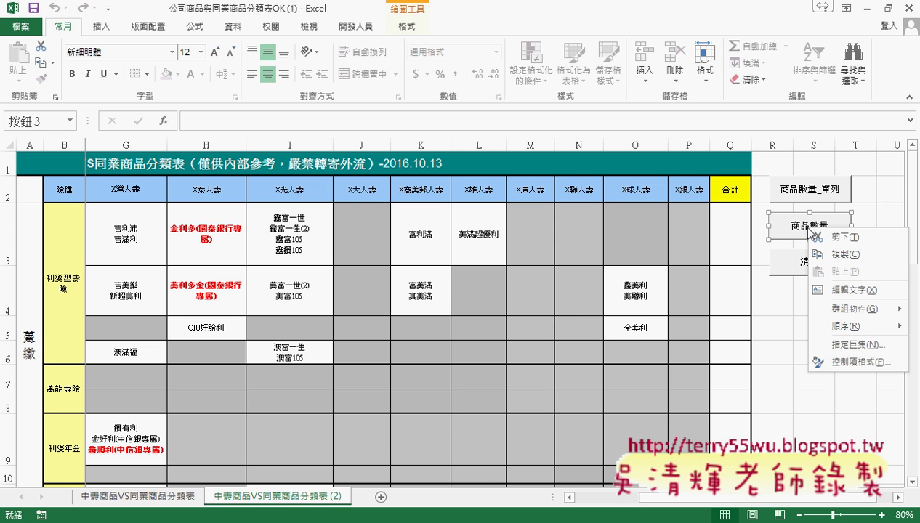
click(840, 345)
click(881, 238)
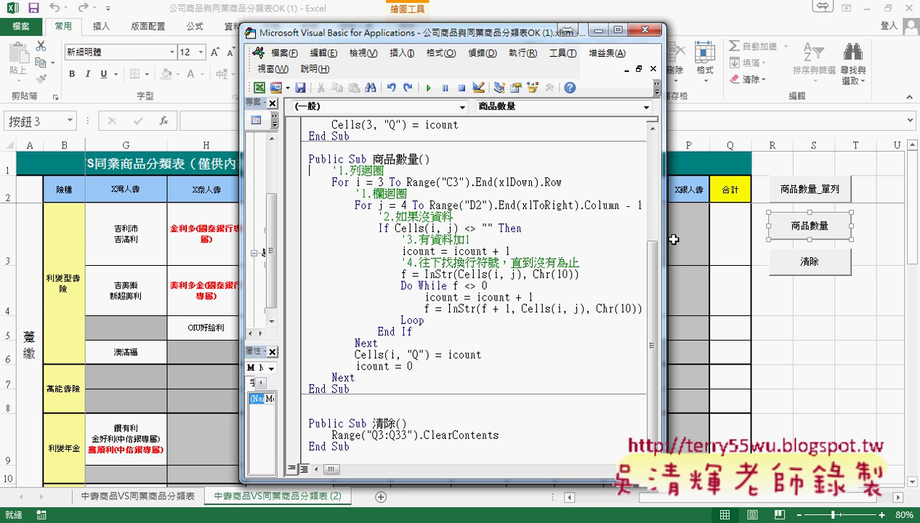
drag(666, 226, 876, 231)
click(571, 177)
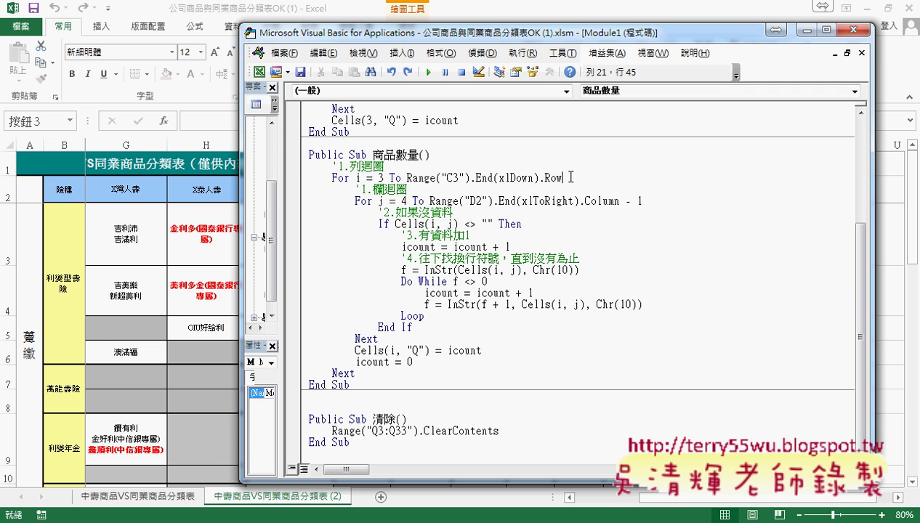
Step: Highlight the row loop header and inner column loop, then narrow the editor to reveal column Q
drag(571, 177, 295, 171)
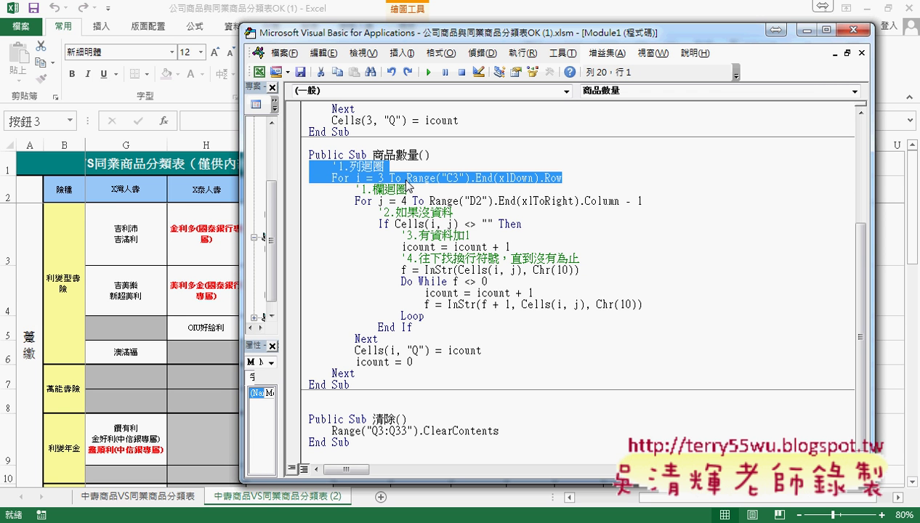
click(558, 178)
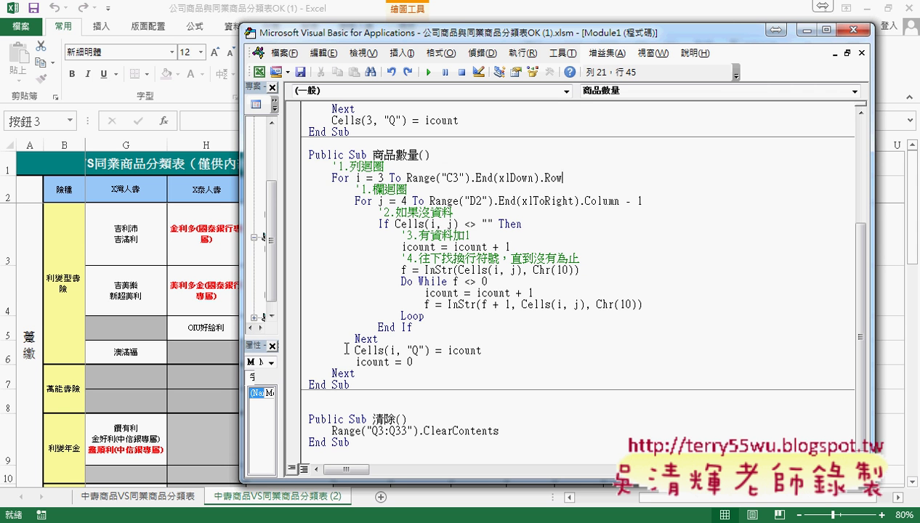
click(338, 372)
mouse_move(354, 188)
mouse_down()
mouse_move(415, 316)
mouse_move(481, 350)
mouse_up()
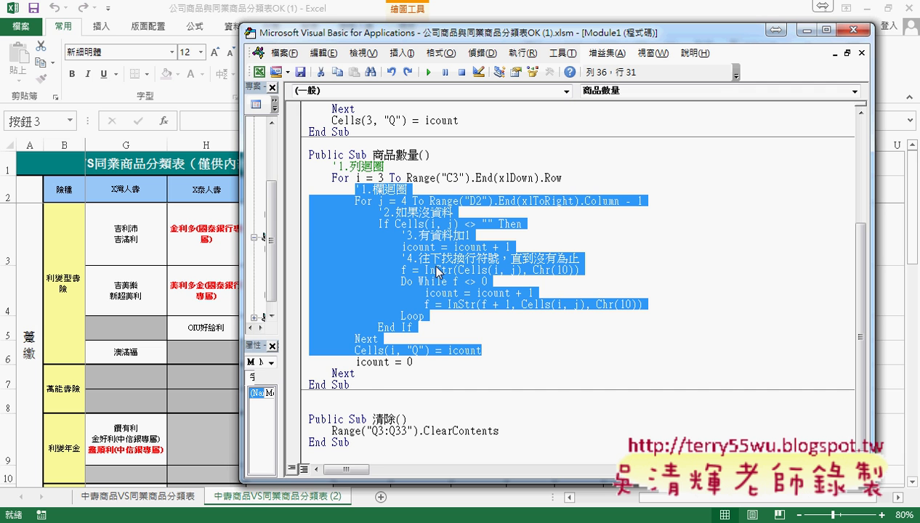
mouse_move(437, 270)
mouse_down()
mouse_move(393, 372)
mouse_move(417, 372)
mouse_up()
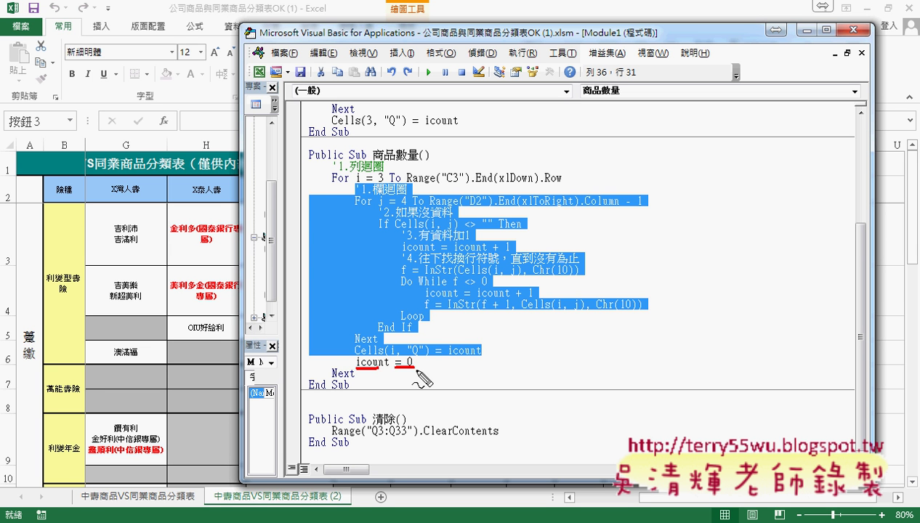
key(Escape)
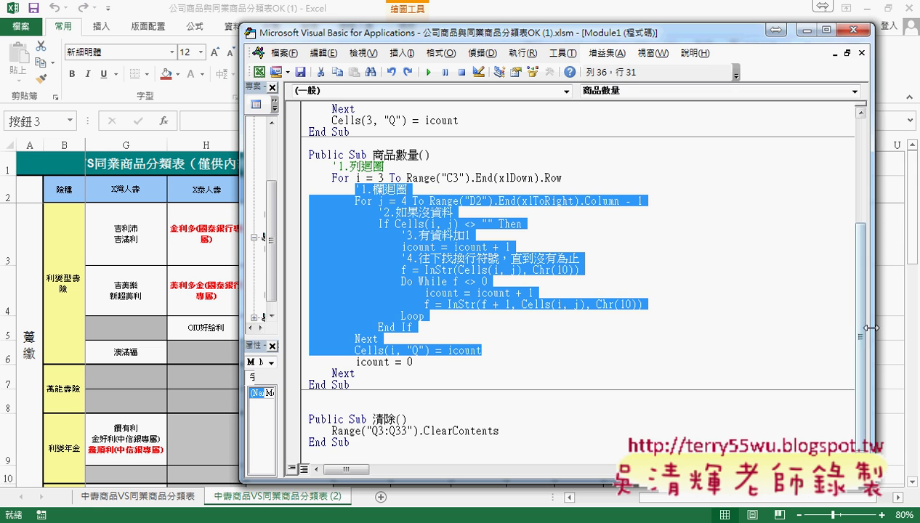
drag(872, 333, 655, 333)
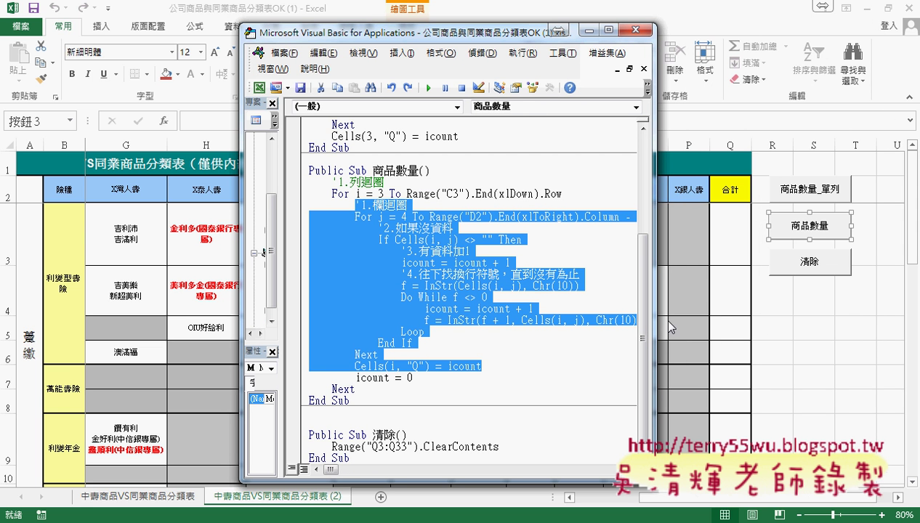
Step: Run 商品數量 to fill 合計, then comment out icount = 0 and rerun so totals accumulate
key(Right)
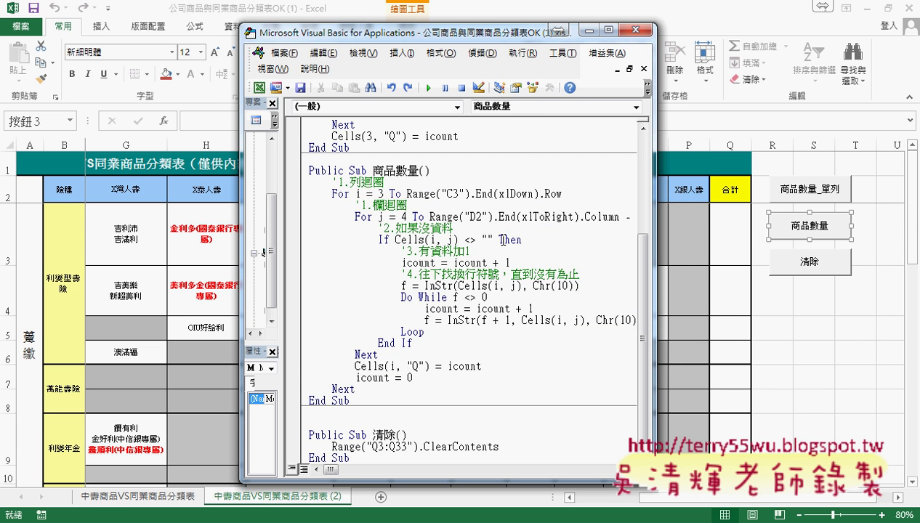
click(428, 87)
click(355, 378)
text(h')
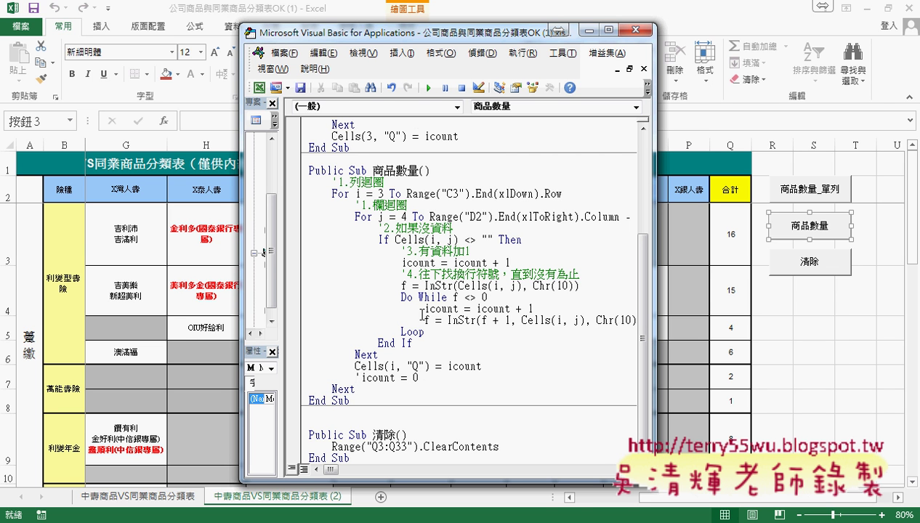
click(430, 89)
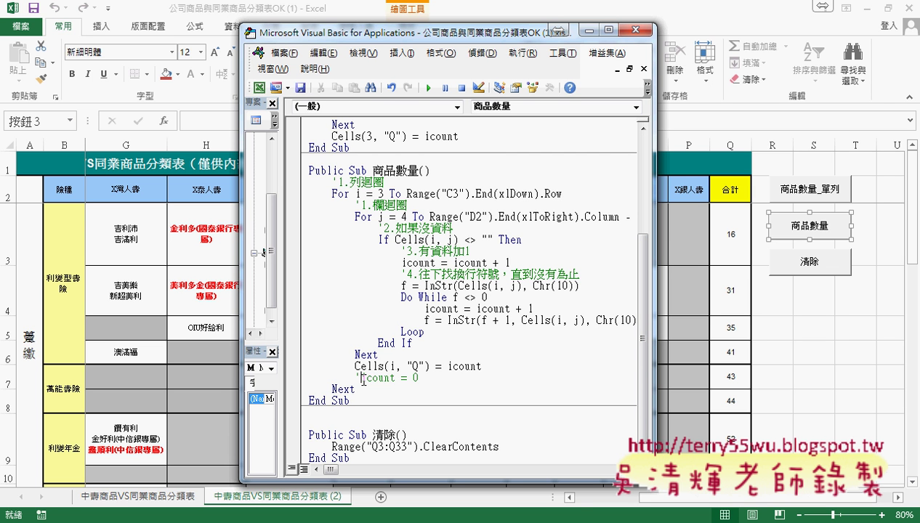
Step: Remove the apostrophe to restore the icount = 0 reset and rerun 商品數量 for correct per-row totals
drag(363, 381, 399, 383)
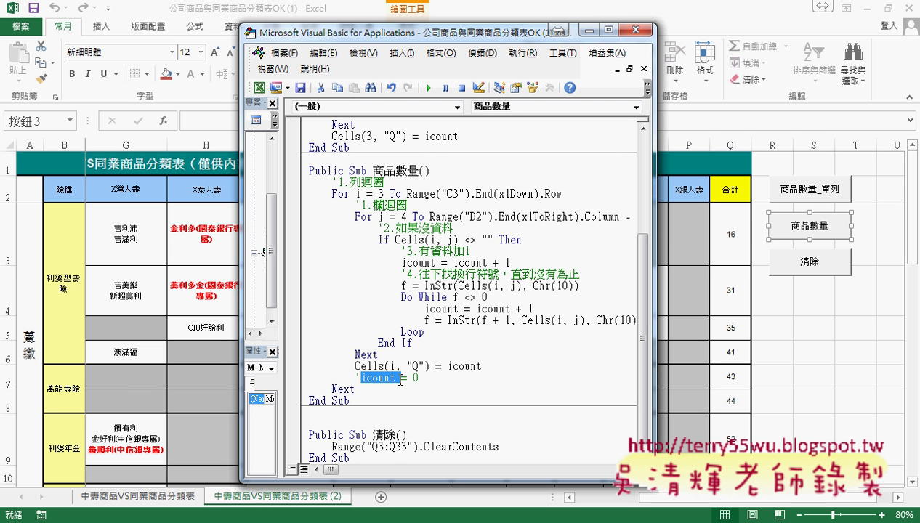
click(354, 378)
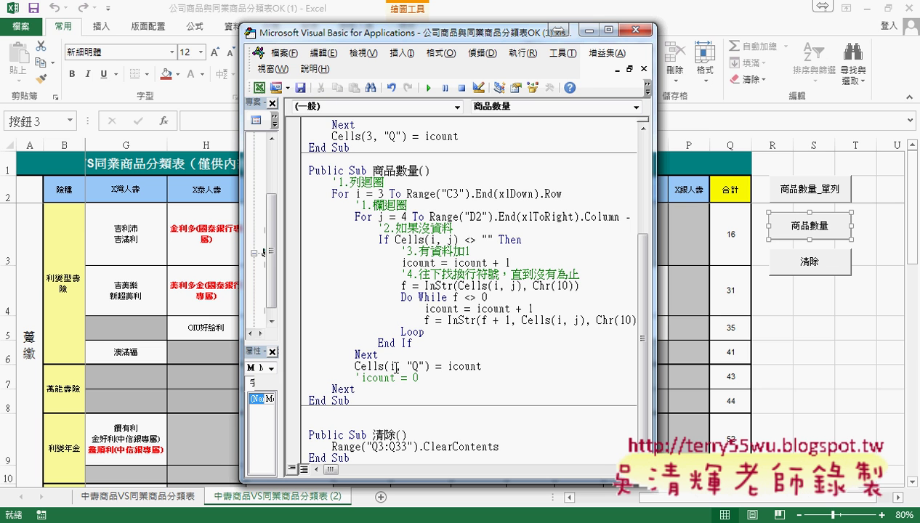
key(Delete)
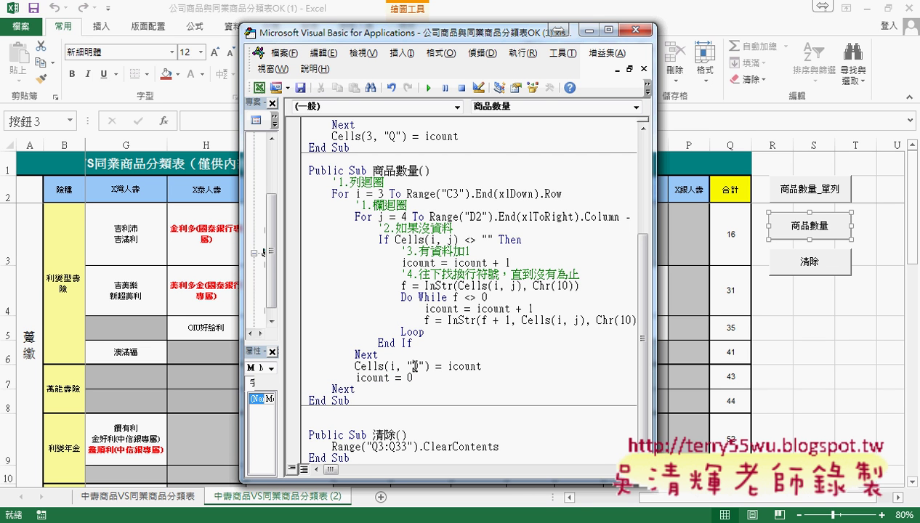
click(429, 87)
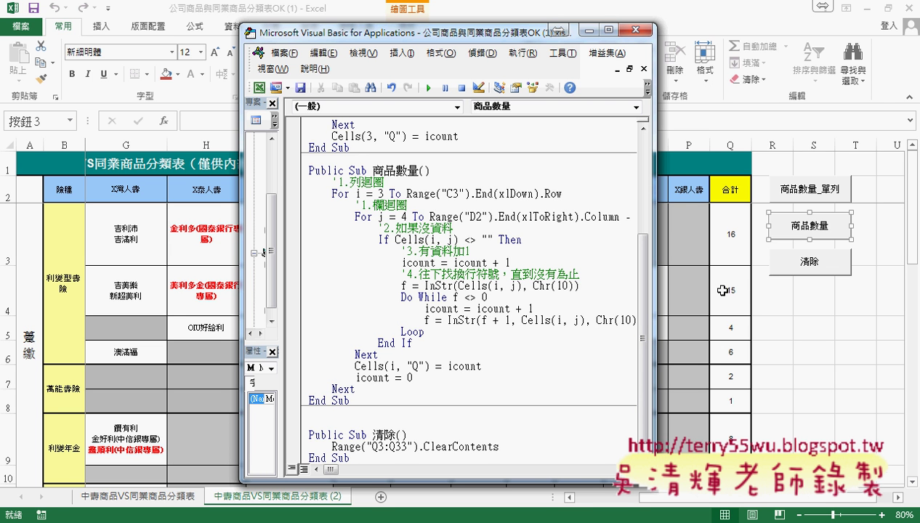
Step: Run the 清除 macro to empty column Q and close the VBA editor
scroll(552, 377, down, 1)
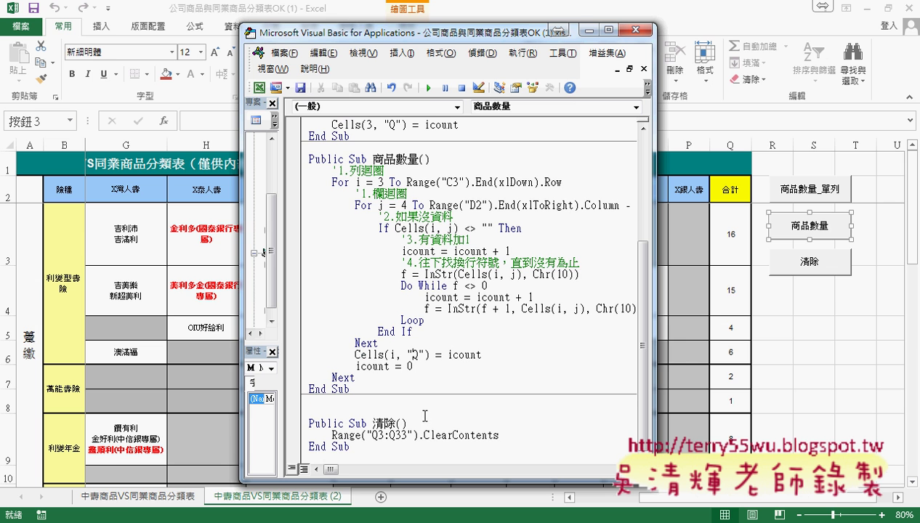
click(391, 435)
click(428, 87)
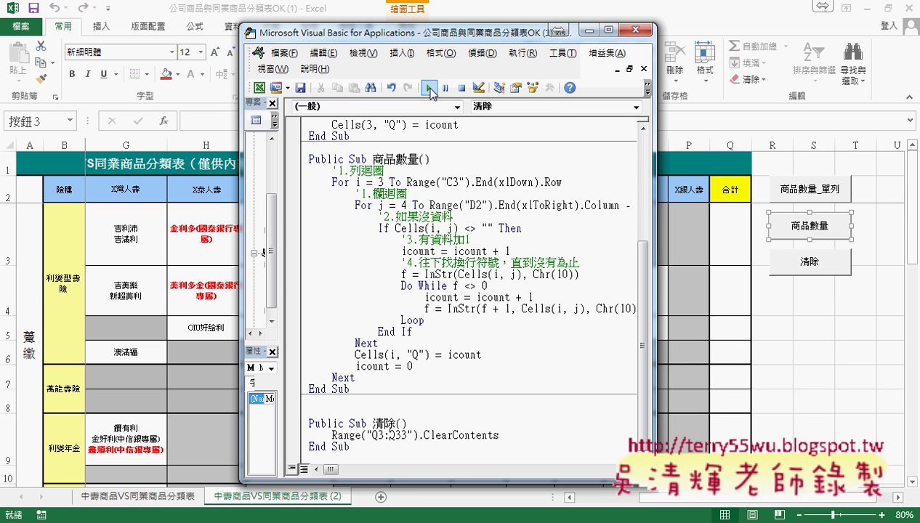
click(629, 30)
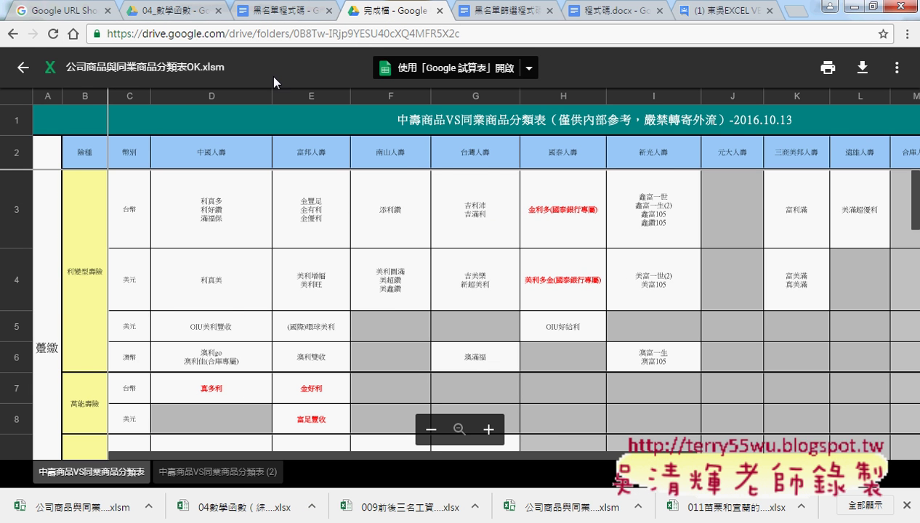
Step: Leave the spreadsheet preview and open the 程式碼 doc via 01_入門 and the 範例_公司商品與同業商品分類表(VBA文字函數) folder
click(23, 67)
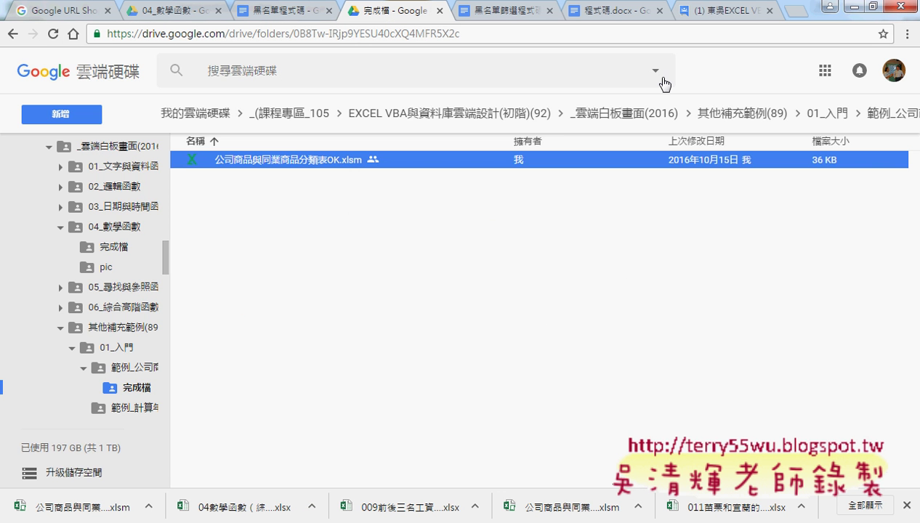
click(841, 120)
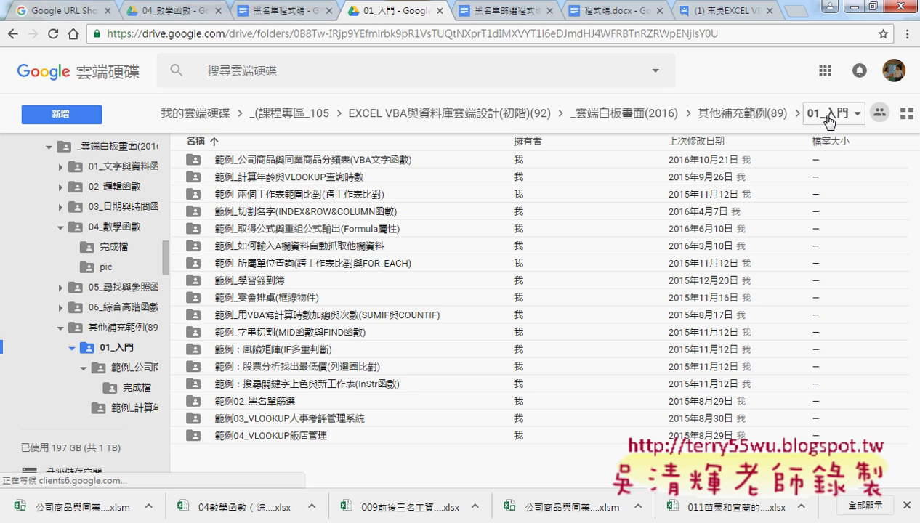
double_click(308, 159)
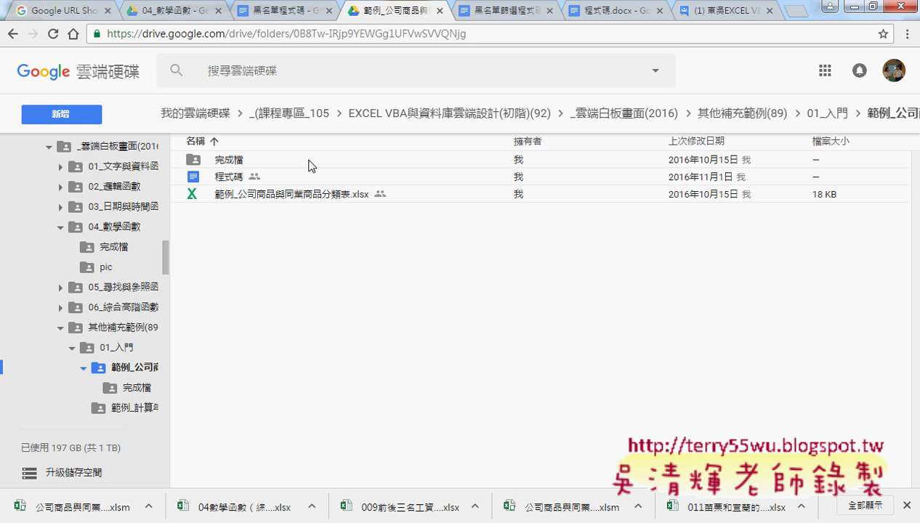
click(308, 195)
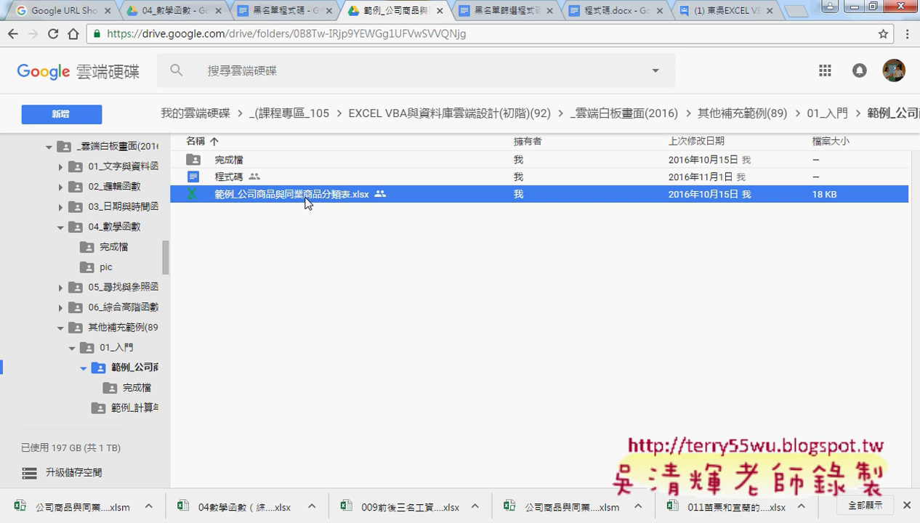
double_click(225, 180)
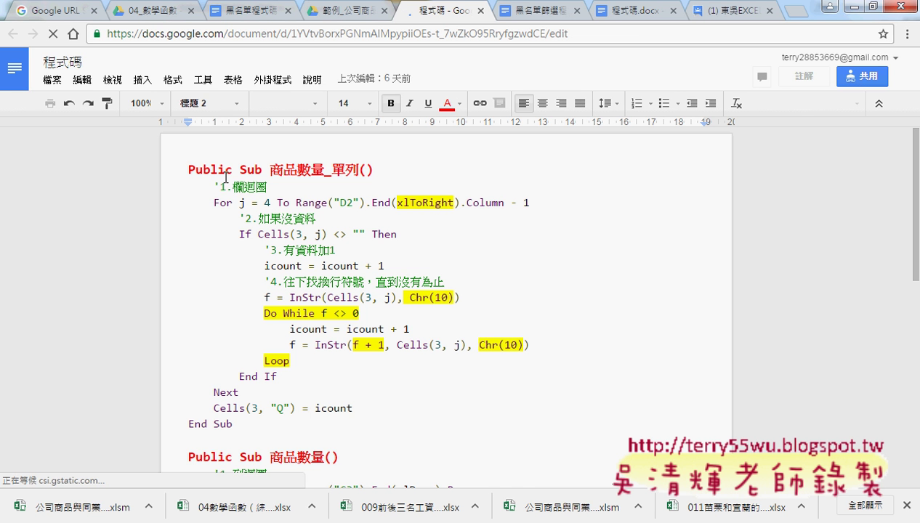
scroll(214, 281, down, 2)
scroll(213, 273, down, 3)
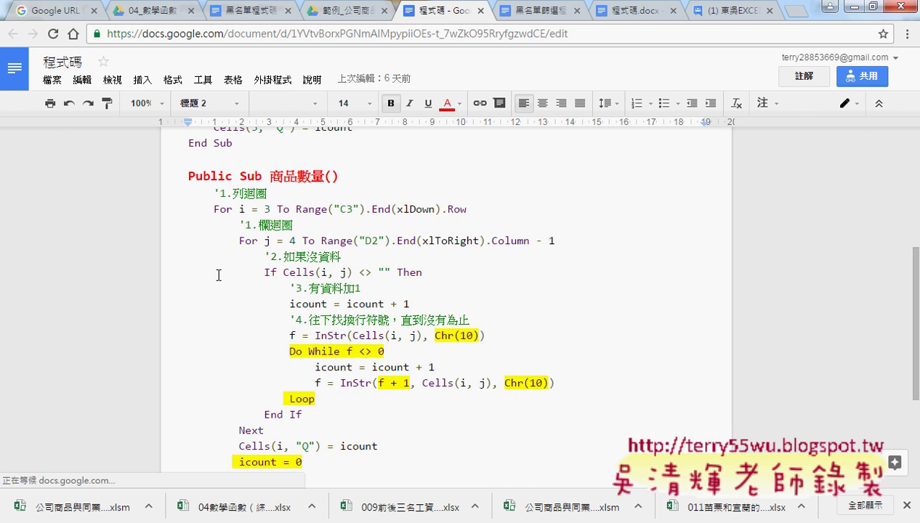
scroll(374, 304, up, 1)
scroll(374, 304, down, 3)
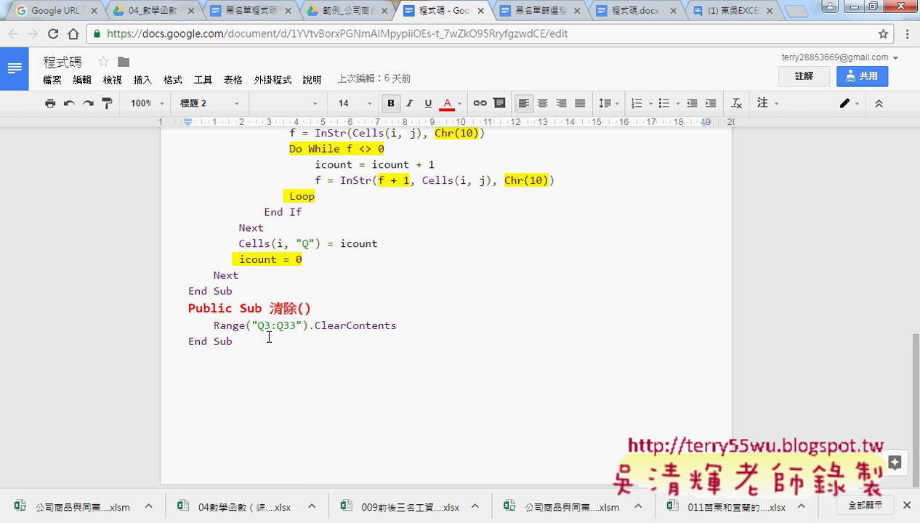
scroll(266, 333, up, 3)
scroll(269, 336, up, 2)
scroll(269, 336, up, 1)
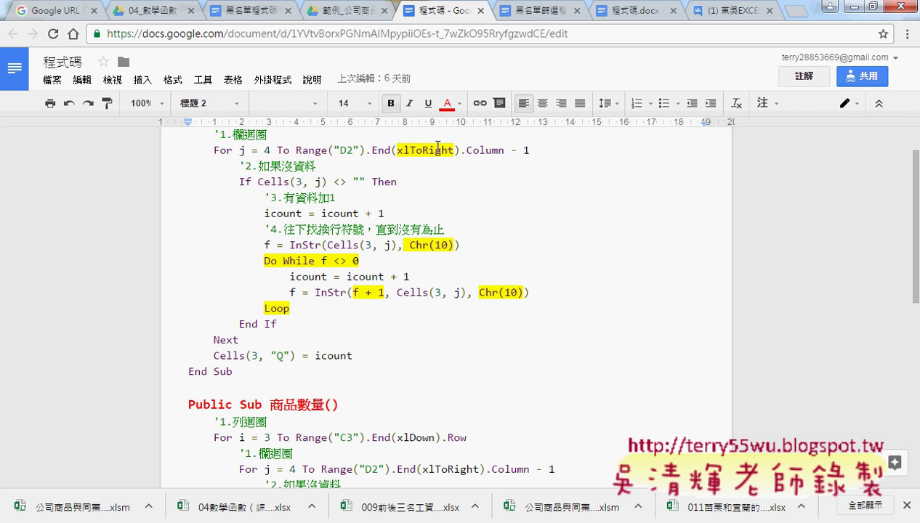